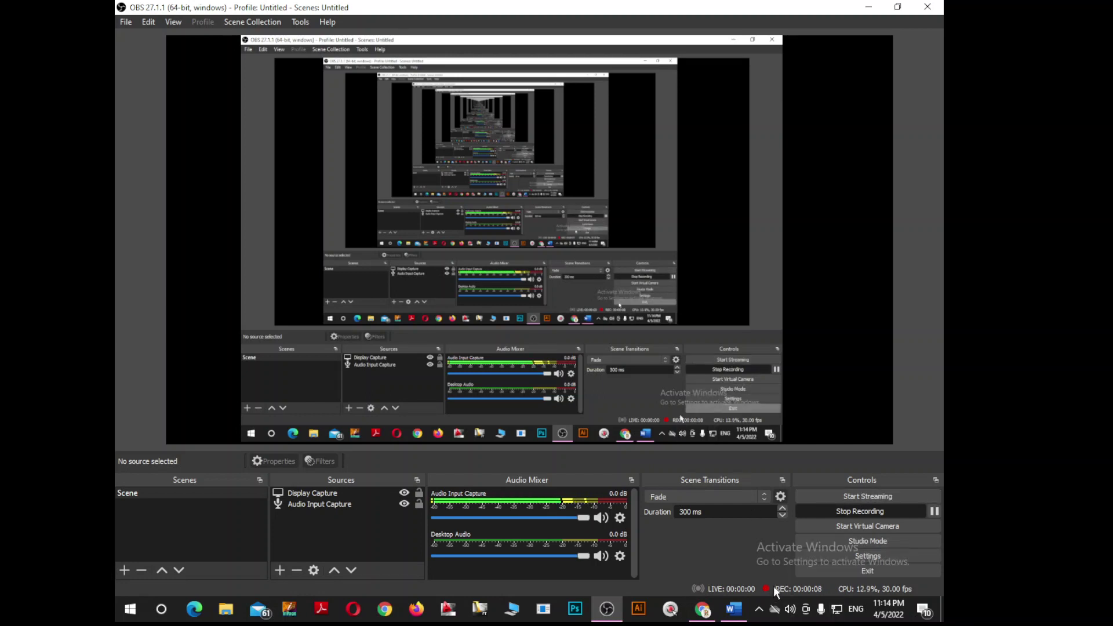
# - Bring Word's start screen to the front from the taskbar
pyautogui.click(734, 611)
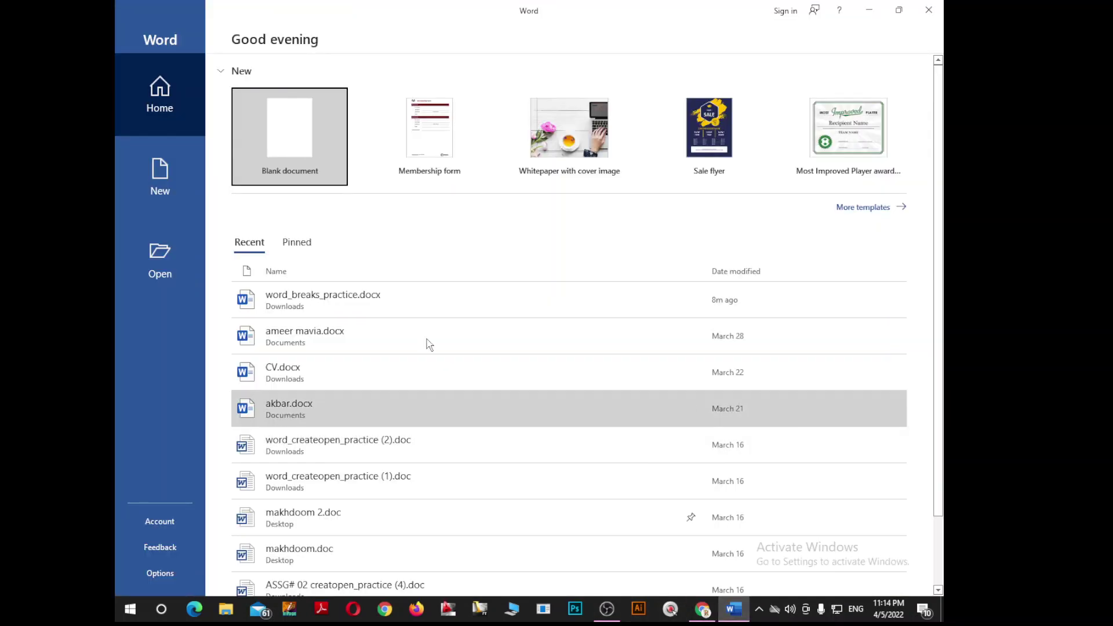
# - Create a blank document and fill it with sample paragraphs using =rand()
pyautogui.click(287, 116)
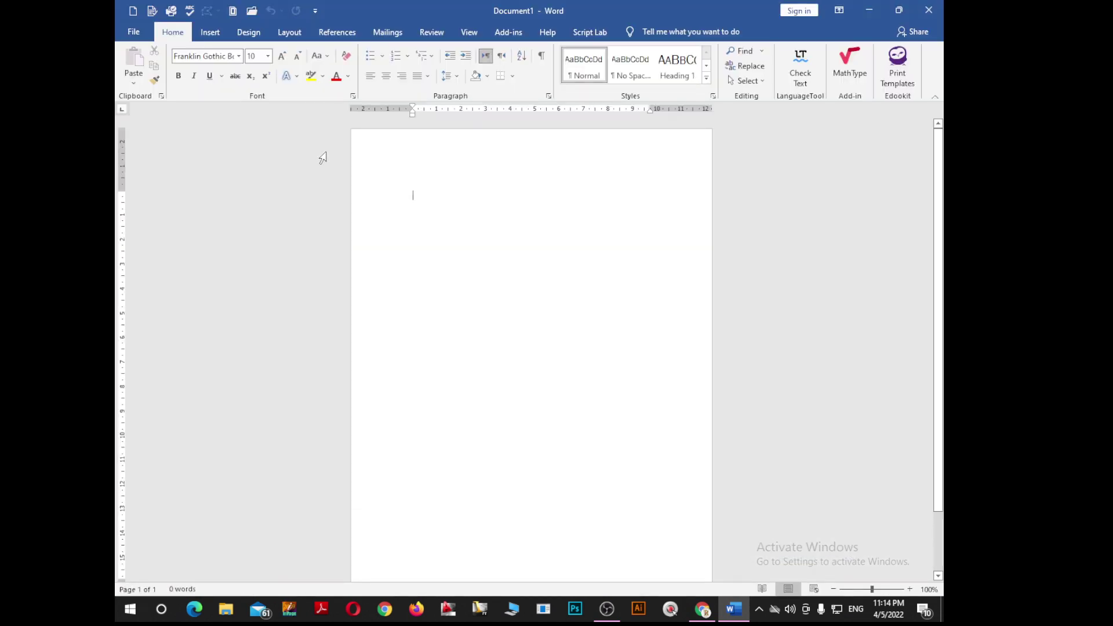
pyautogui.write('=ra')
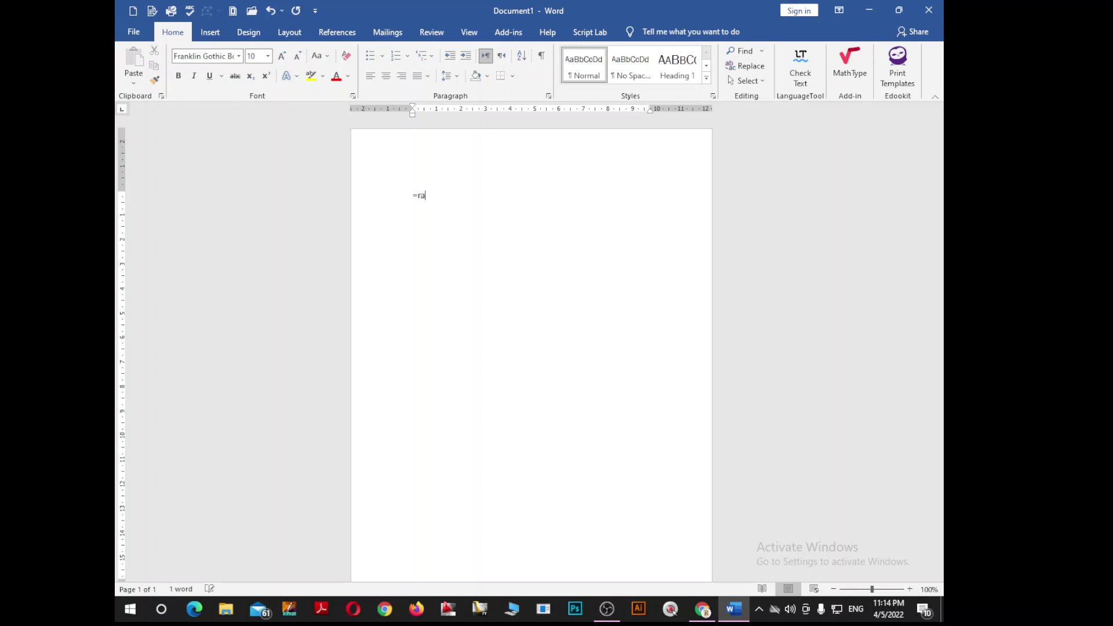
pyautogui.write('()')
pyautogui.press('Return')
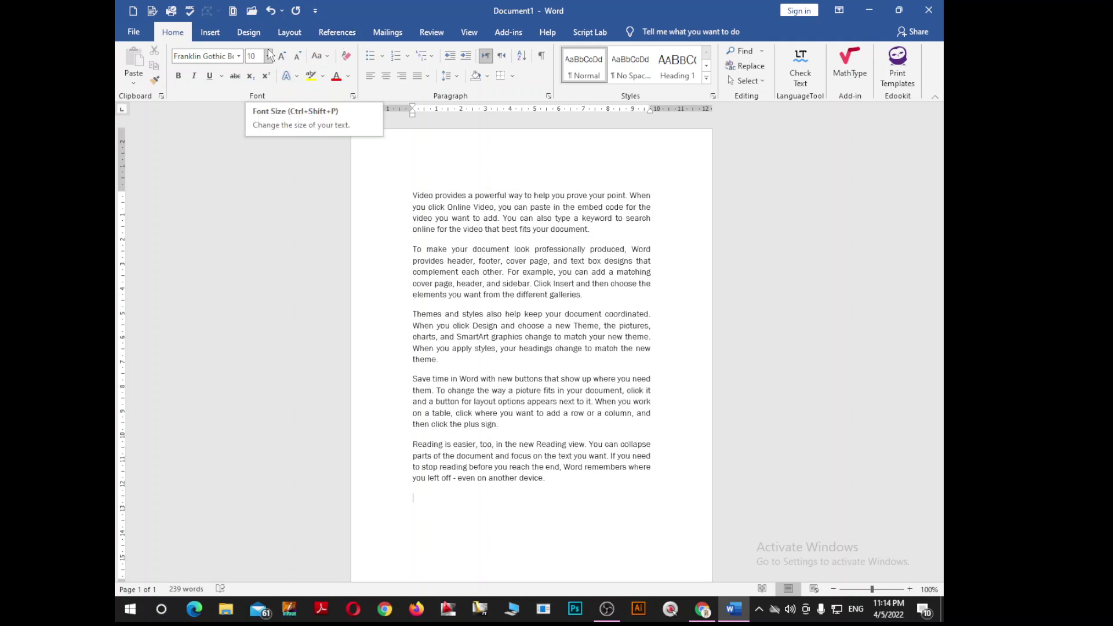
# - Try the Two and Three column presets on the sample text
pyautogui.click(289, 32)
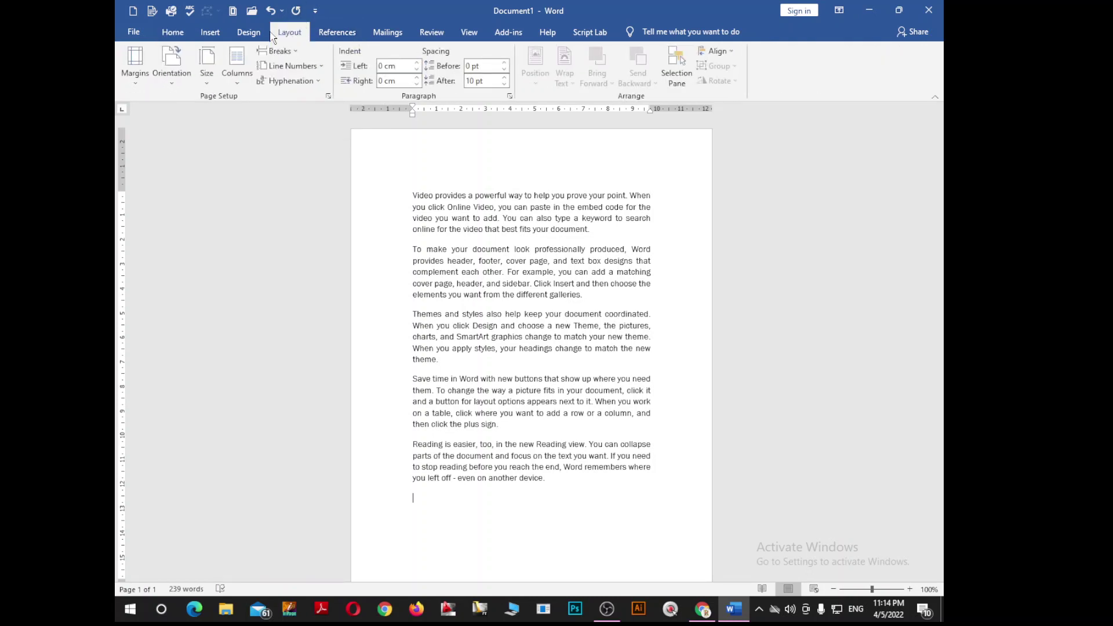
pyautogui.click(231, 86)
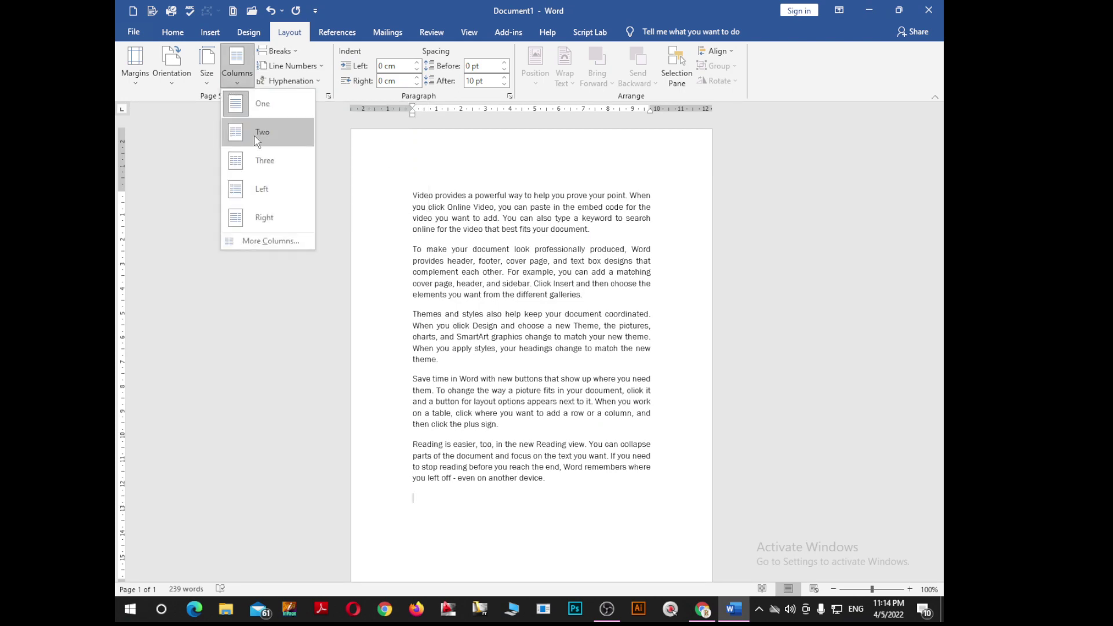
pyautogui.click(257, 144)
pyautogui.click(237, 64)
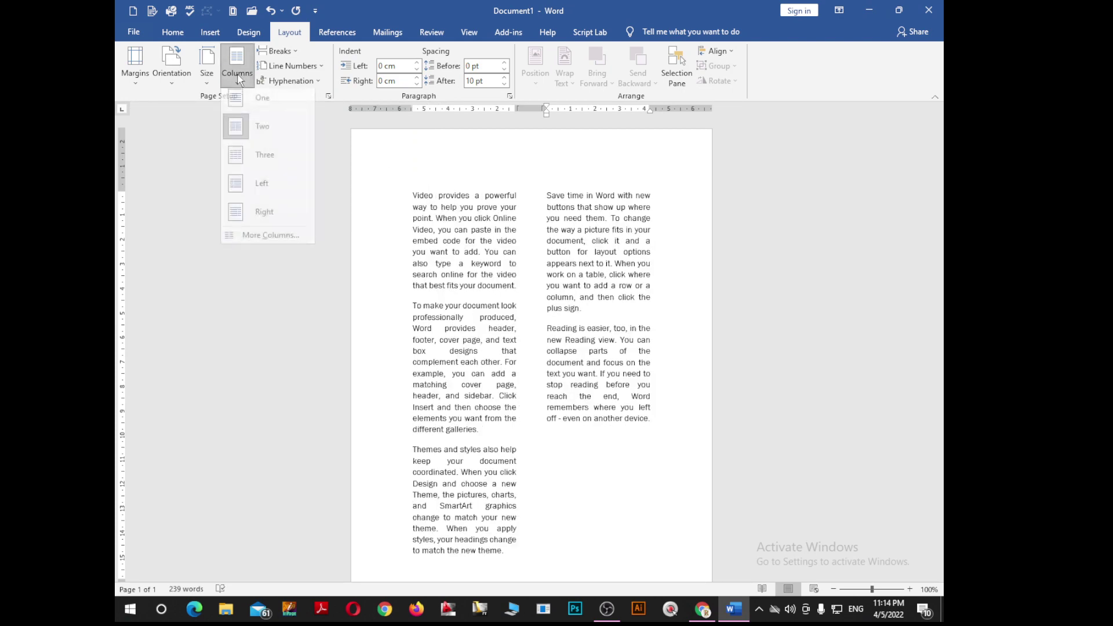
pyautogui.click(250, 167)
pyautogui.click(236, 64)
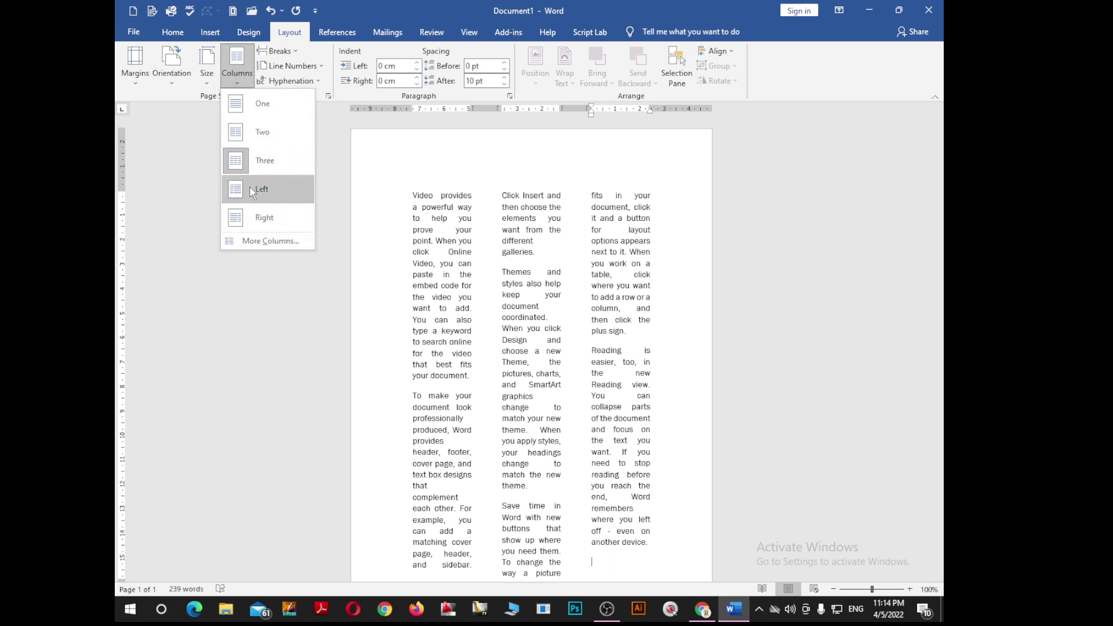
# - Try the Left column preset, then settle on the Right preset
pyautogui.click(254, 191)
pyautogui.click(236, 63)
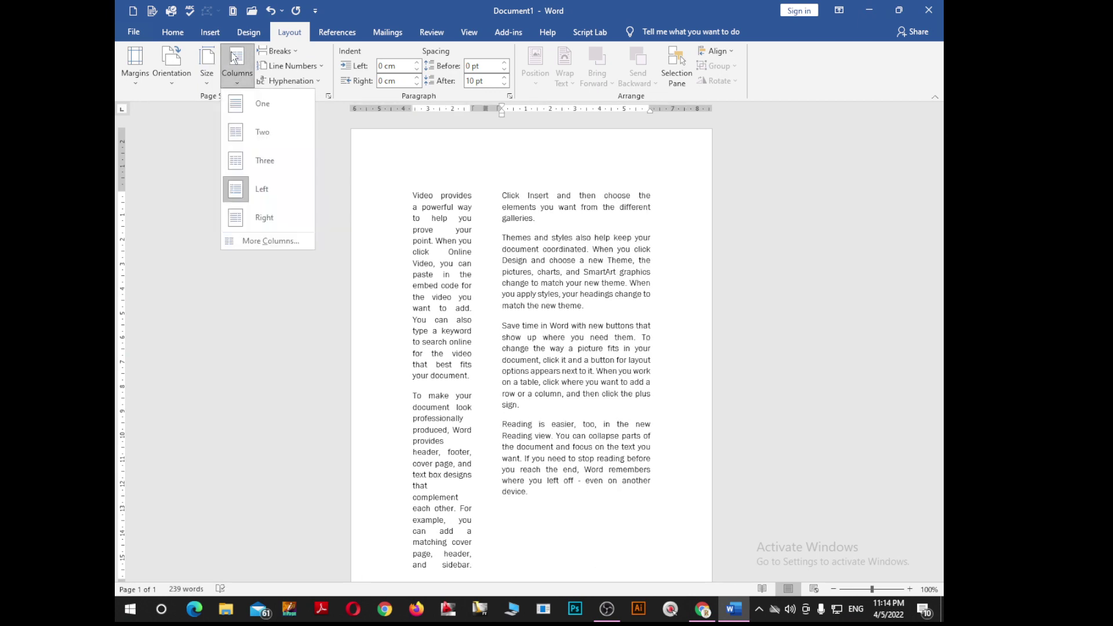
pyautogui.click(244, 226)
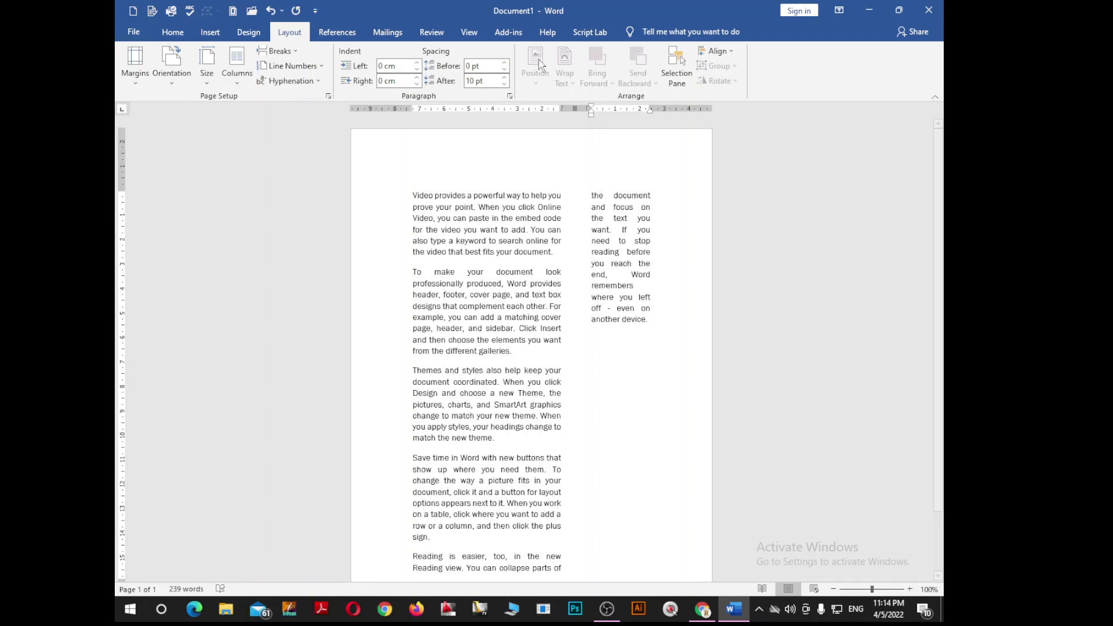
pyautogui.press('BackSpace')
pyautogui.scroll(-1, 578, 364)
pyautogui.scroll(-1, 578, 364)
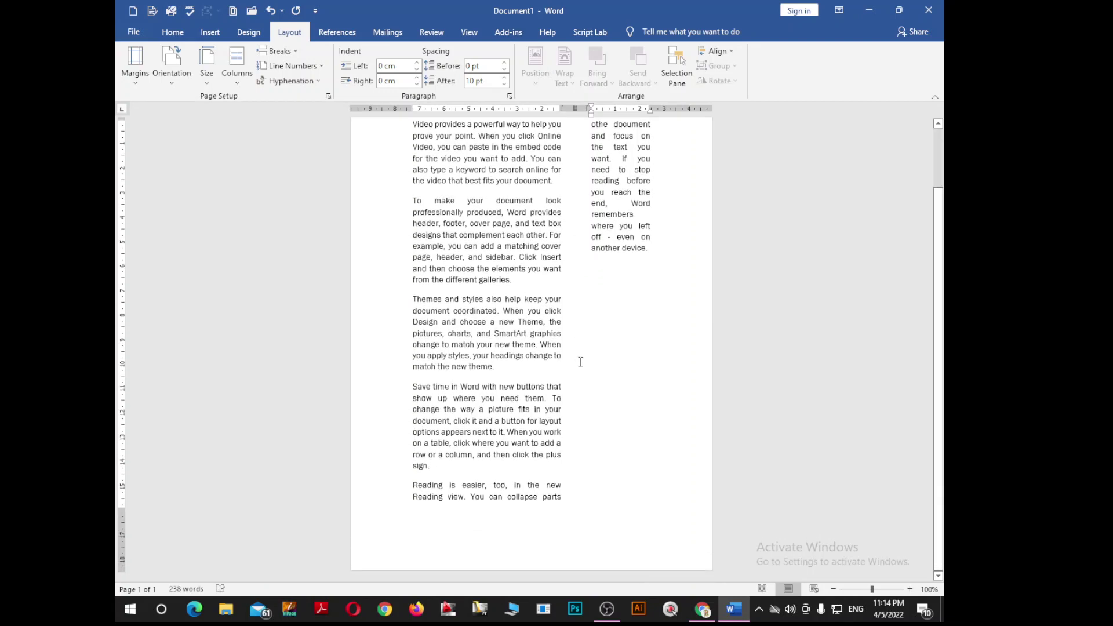
# - Select all the text and return it to a single column
pyautogui.click(442, 500)
pyautogui.scroll(1, 617, 340)
pyautogui.scroll(1, 617, 339)
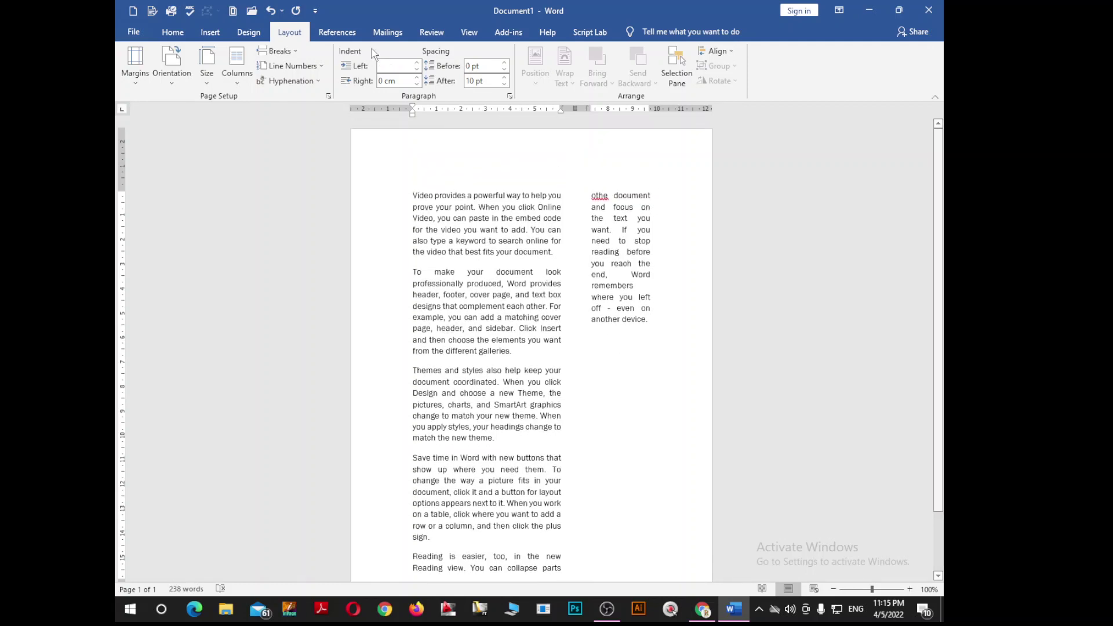
pyautogui.click(239, 85)
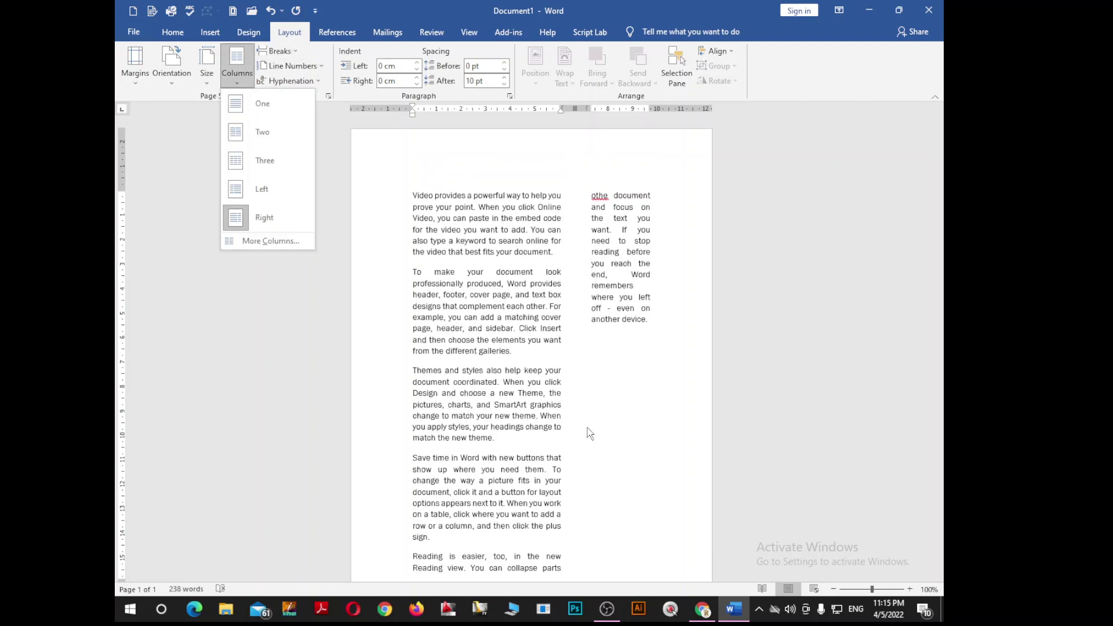
pyautogui.scroll(-2, 587, 428)
pyautogui.click(462, 164)
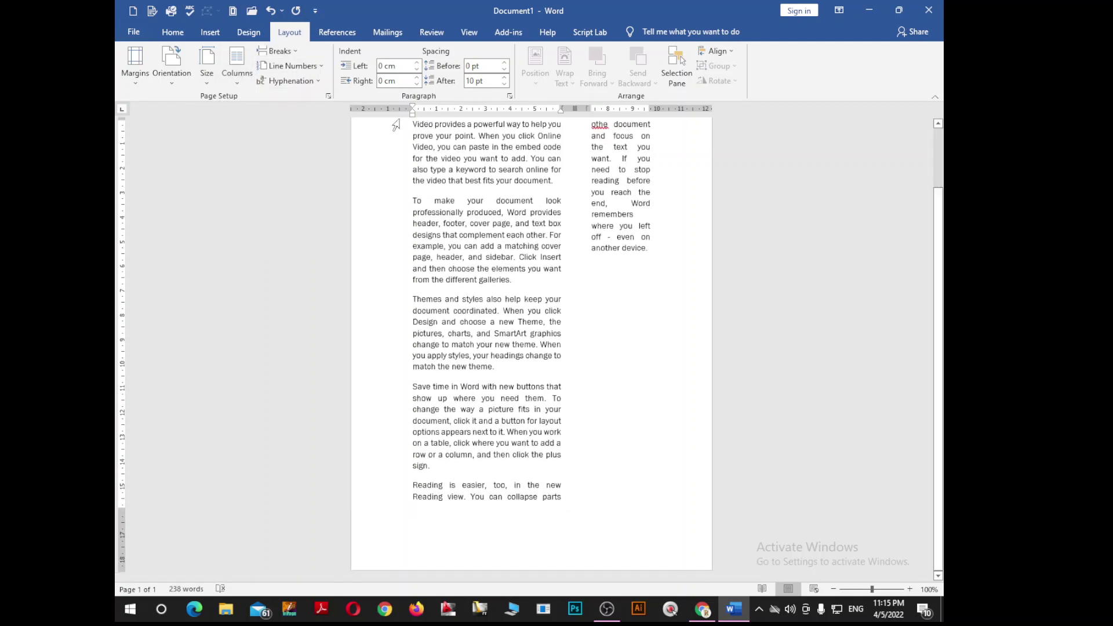
pyautogui.moveTo(413, 123)
pyautogui.mouseDown()
pyautogui.moveTo(777, 454)
pyautogui.moveTo(661, 220)
pyautogui.moveTo(490, 186)
pyautogui.moveTo(462, 219)
pyautogui.mouseUp()
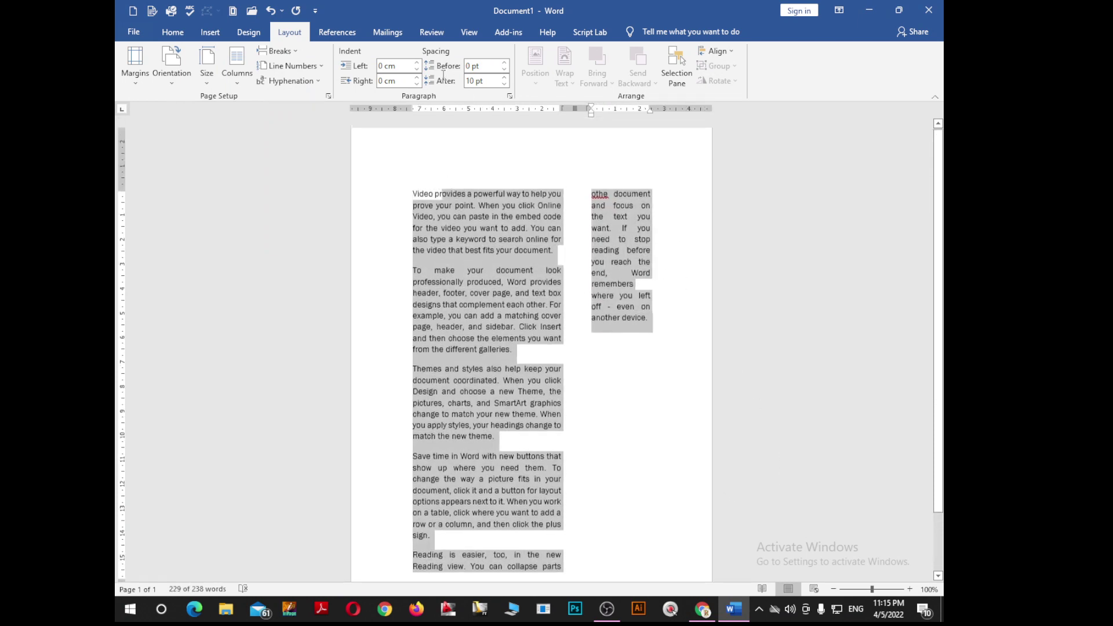
pyautogui.moveTo(439, 254); pyautogui.dragTo(412, 195)
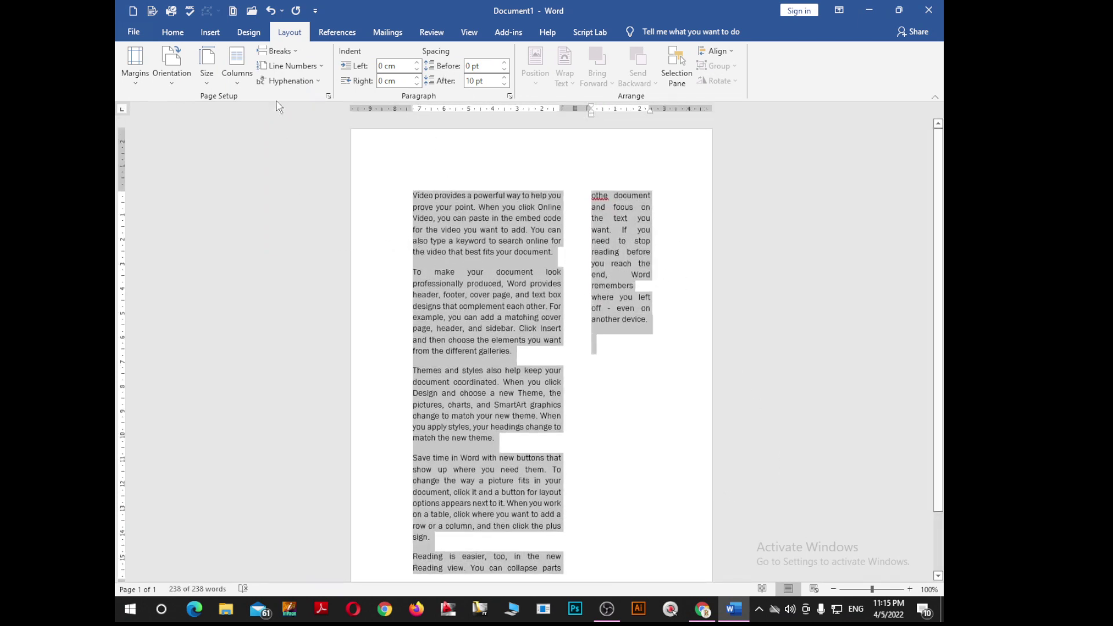
pyautogui.click(242, 74)
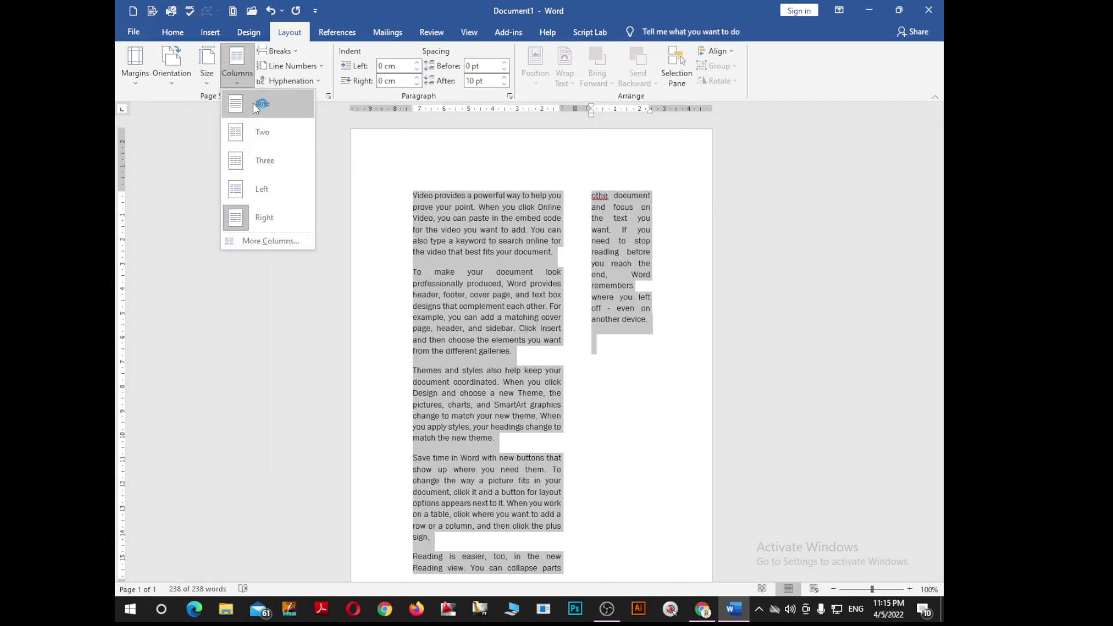
pyautogui.click(253, 102)
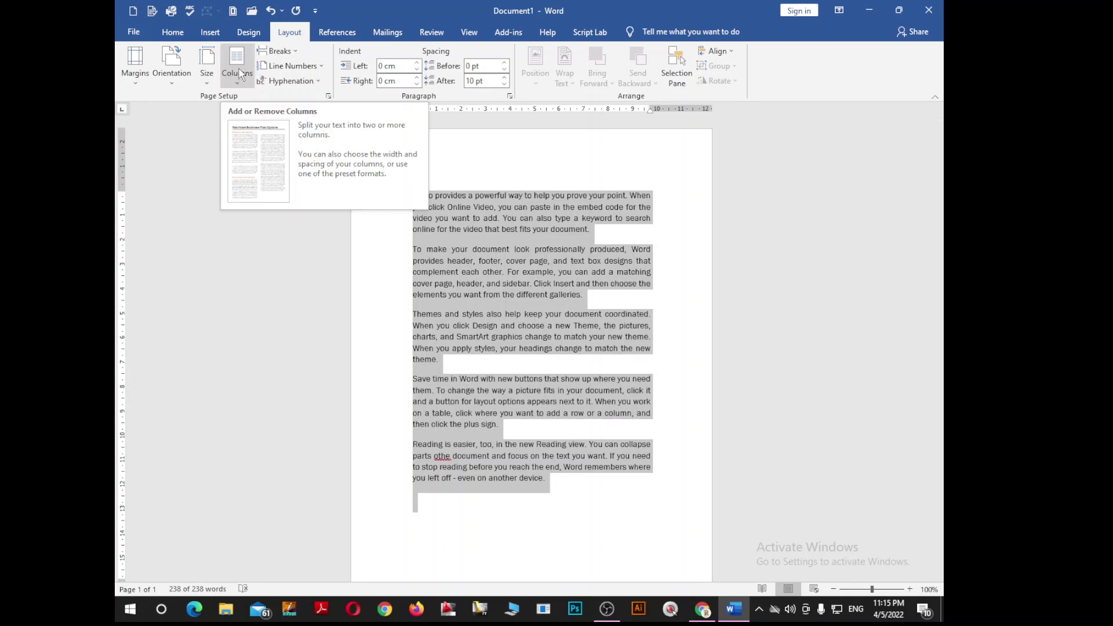
# - Split the selected text into Two columns and open More Columns settings
pyautogui.click(241, 73)
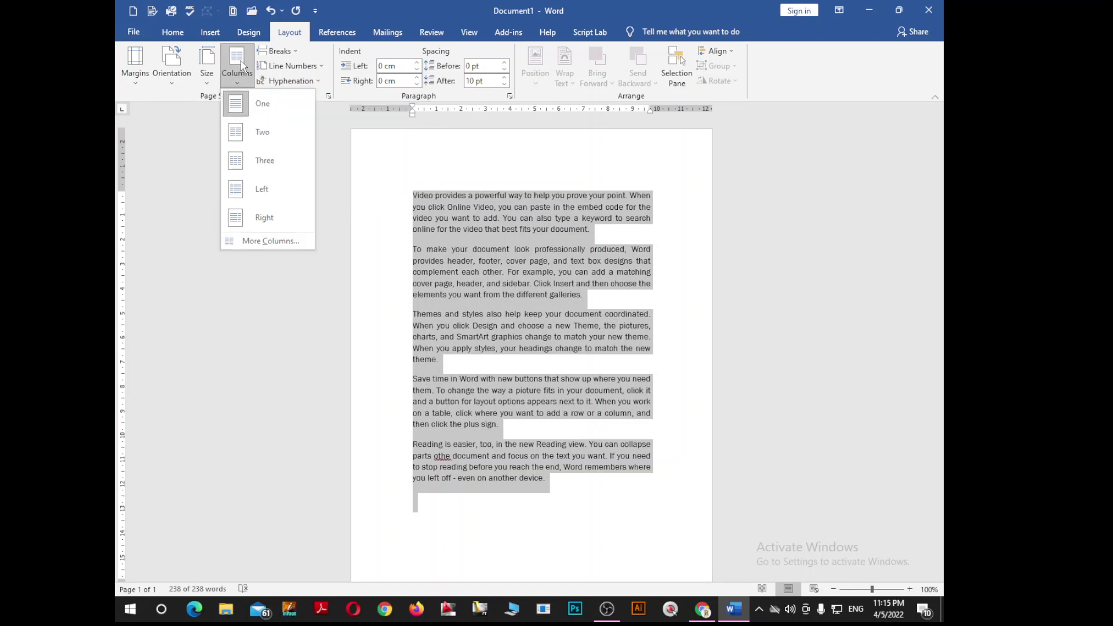
pyautogui.click(259, 133)
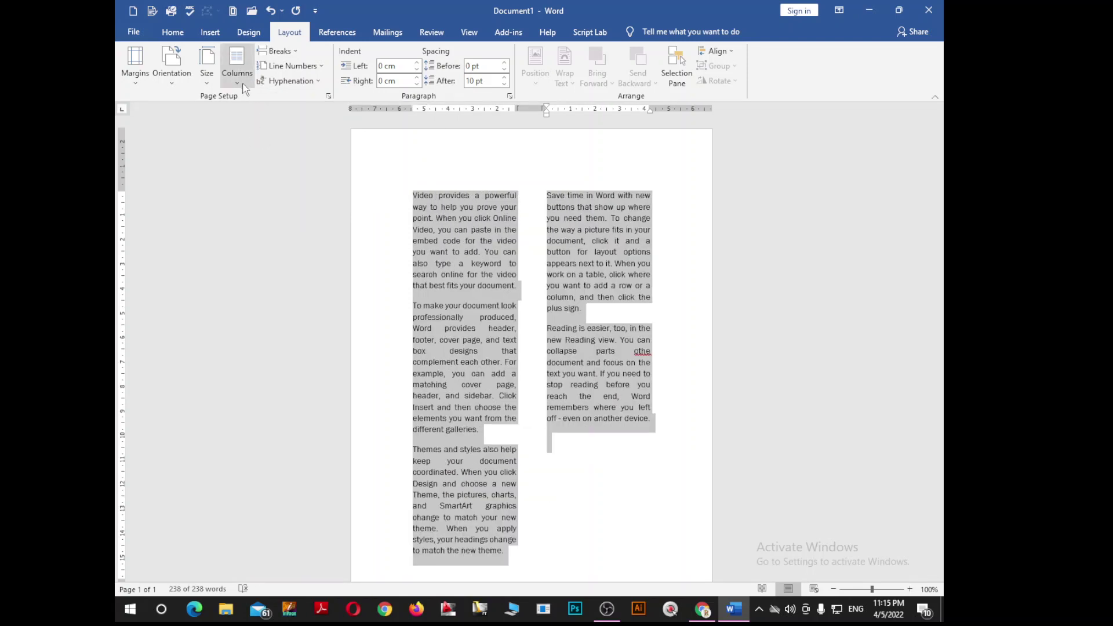
pyautogui.click(237, 63)
pyautogui.click(286, 241)
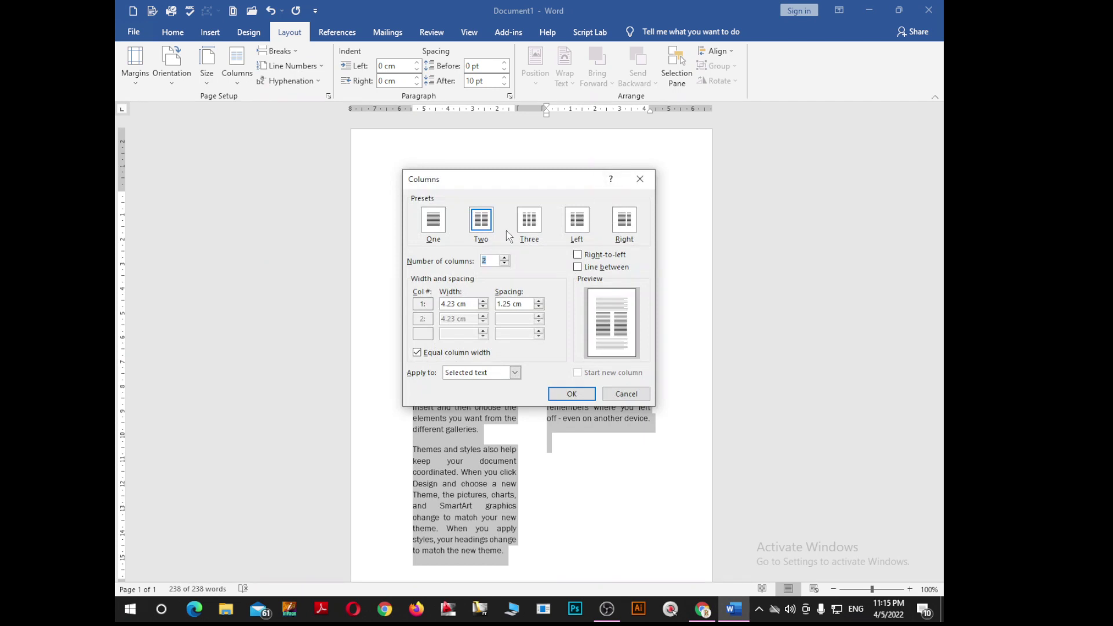
# - Apply the Right preset in the Columns dialog, then switch the text back to One column
pyautogui.click(435, 229)
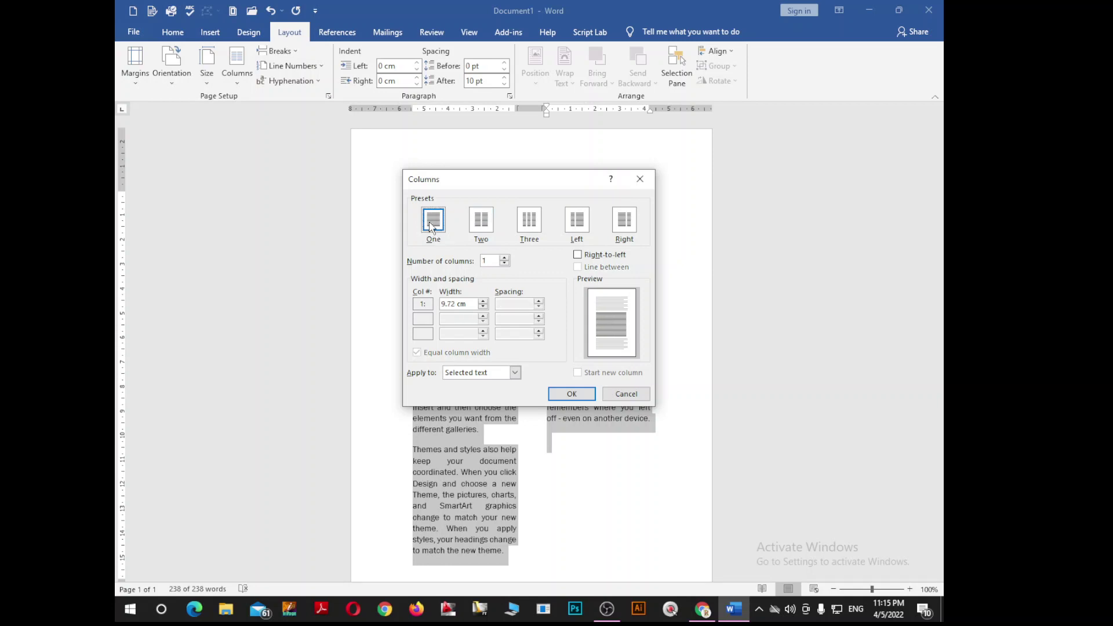
pyautogui.click(481, 221)
pyautogui.click(529, 222)
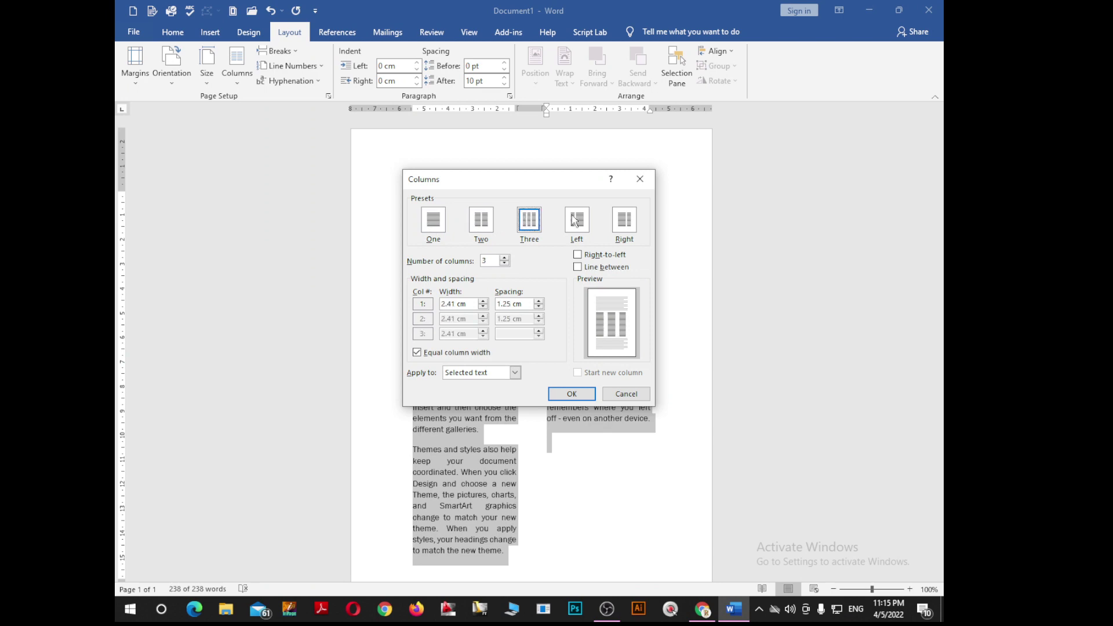
pyautogui.click(577, 222)
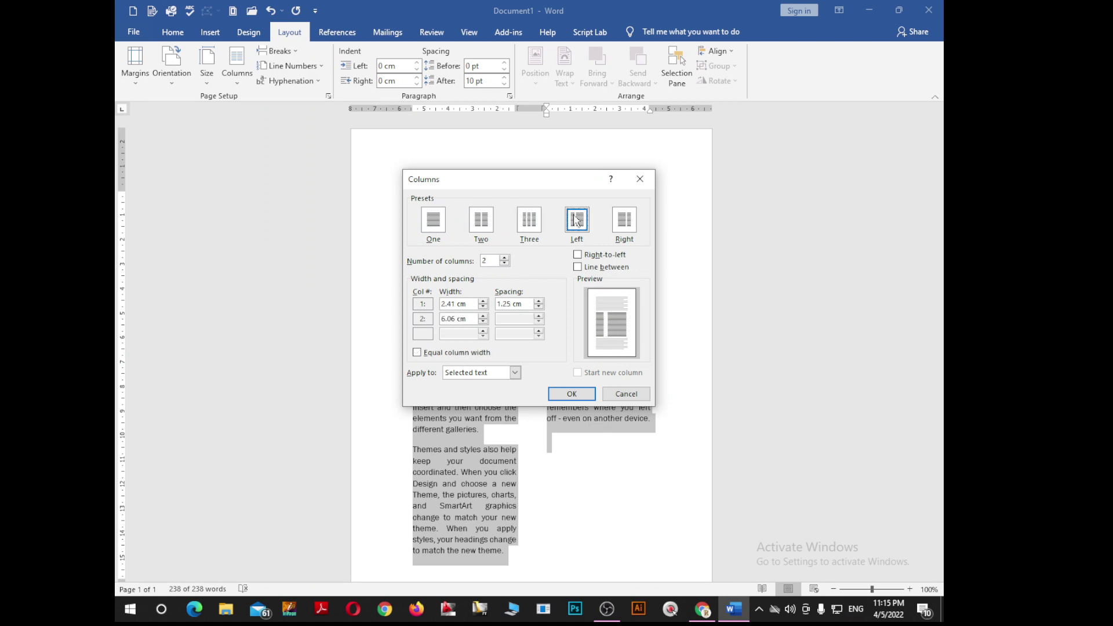
pyautogui.click(625, 226)
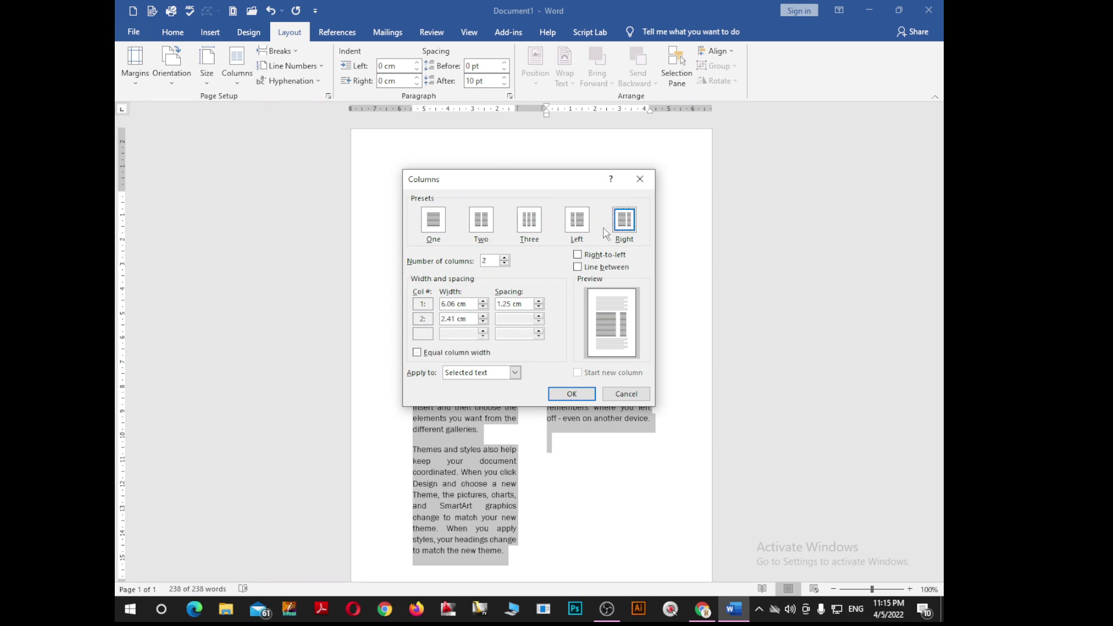
pyautogui.click(561, 395)
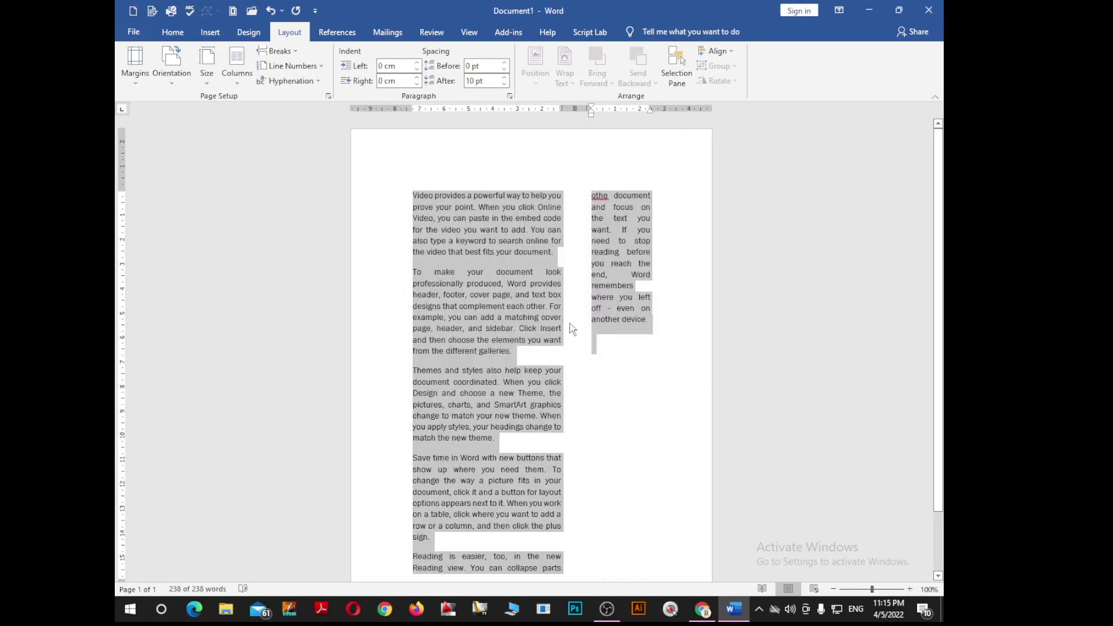
pyautogui.click(224, 85)
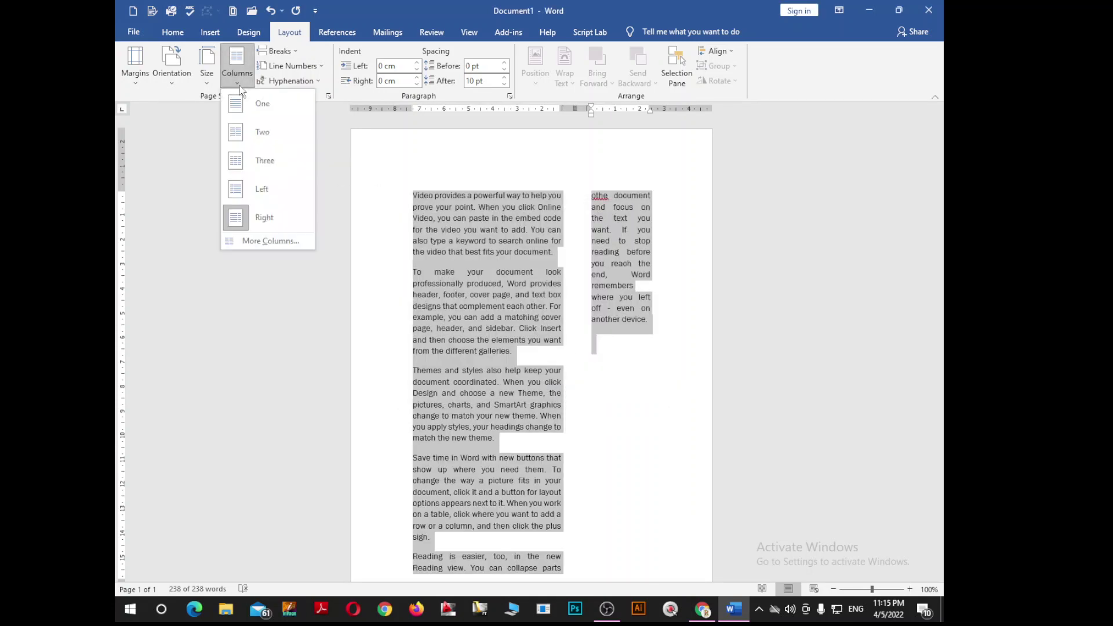
pyautogui.click(258, 113)
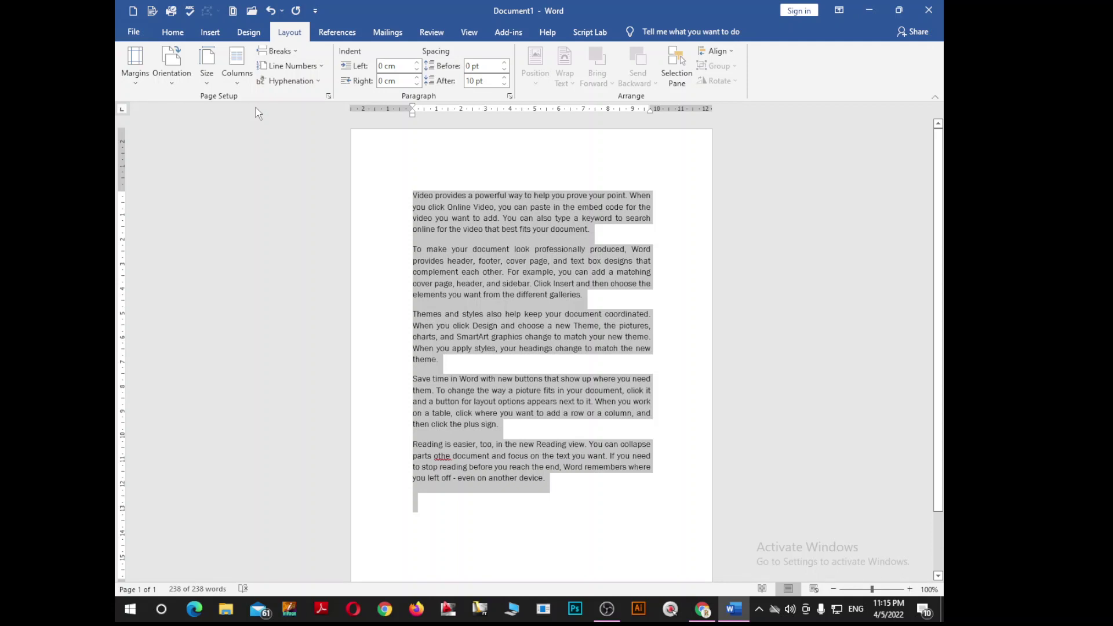
# - Try a Page break and a Column break on the selection, undoing each
pyautogui.click(287, 66)
pyautogui.click(280, 51)
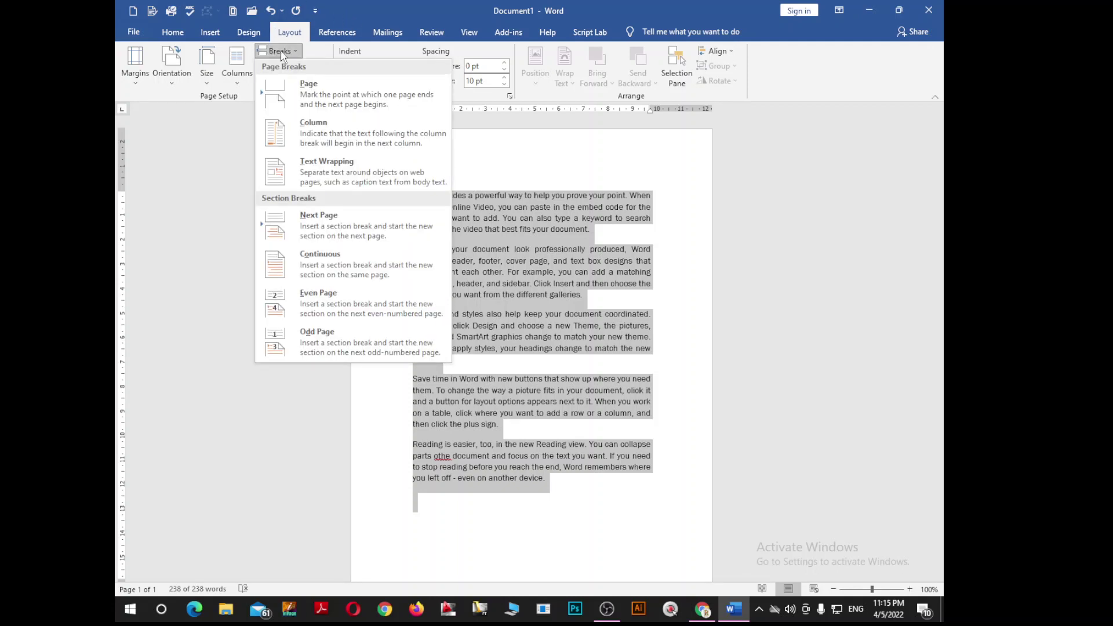
pyautogui.click(309, 132)
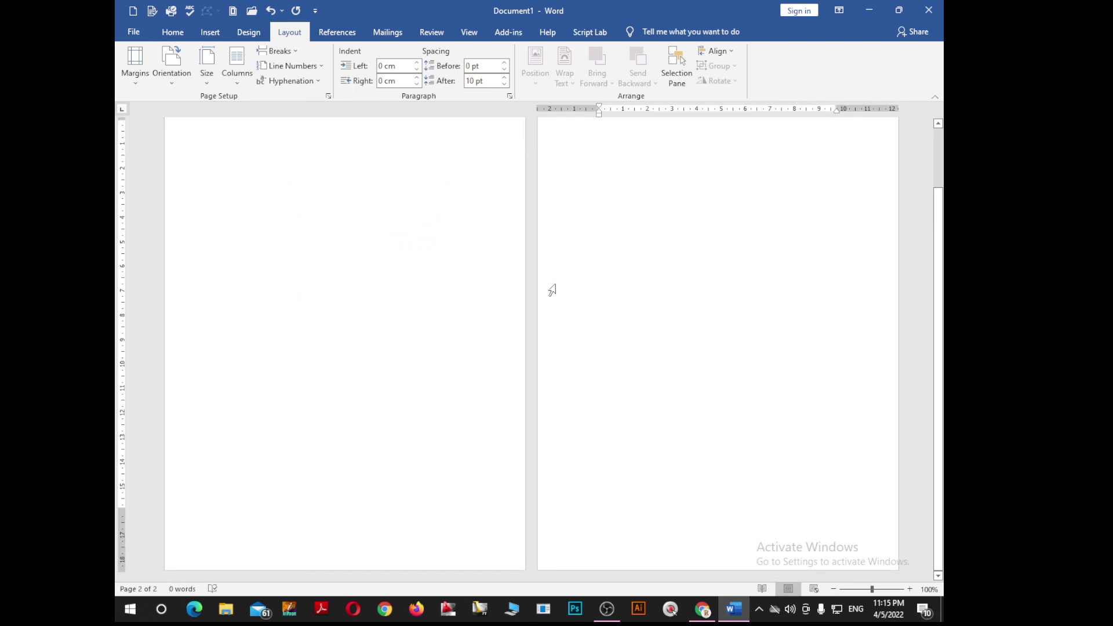
pyautogui.hotkey('ctrl', 'z')
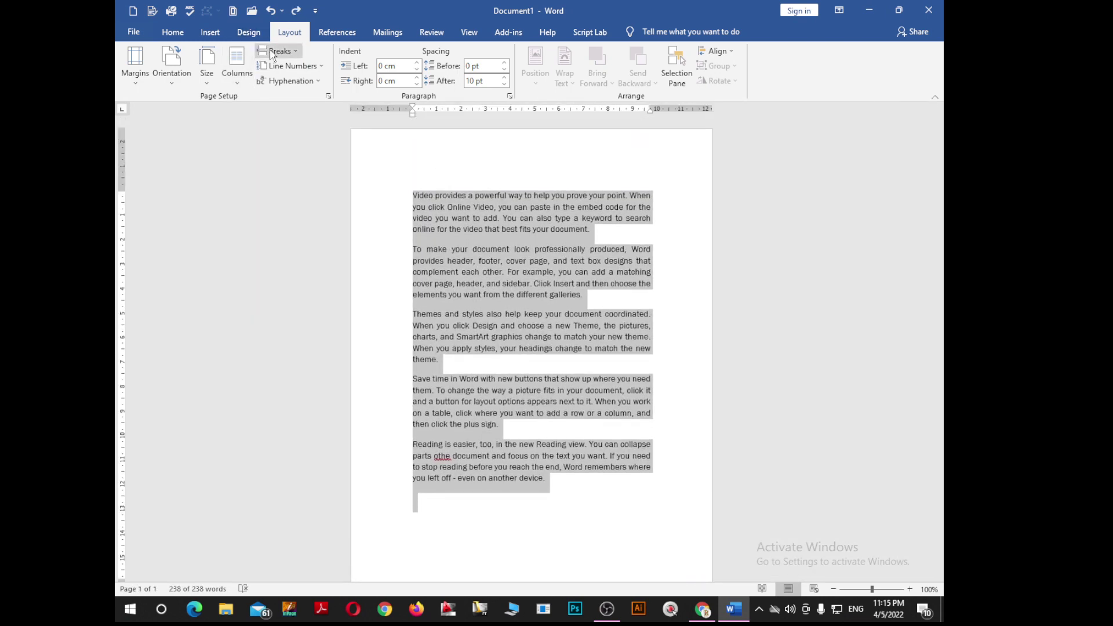
pyautogui.click(272, 53)
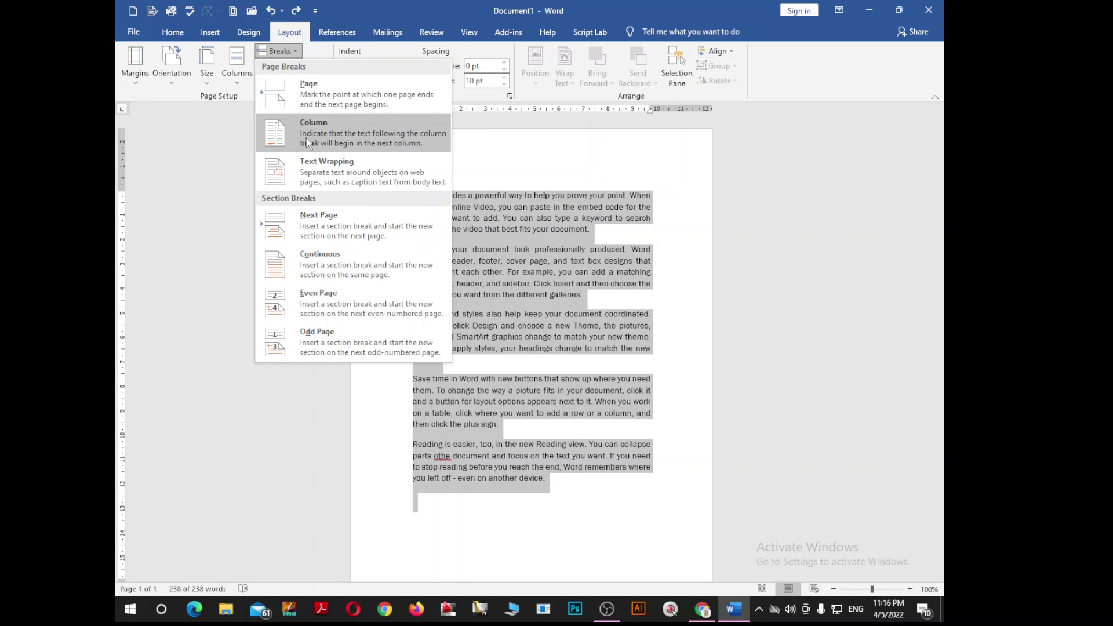
pyautogui.click(307, 143)
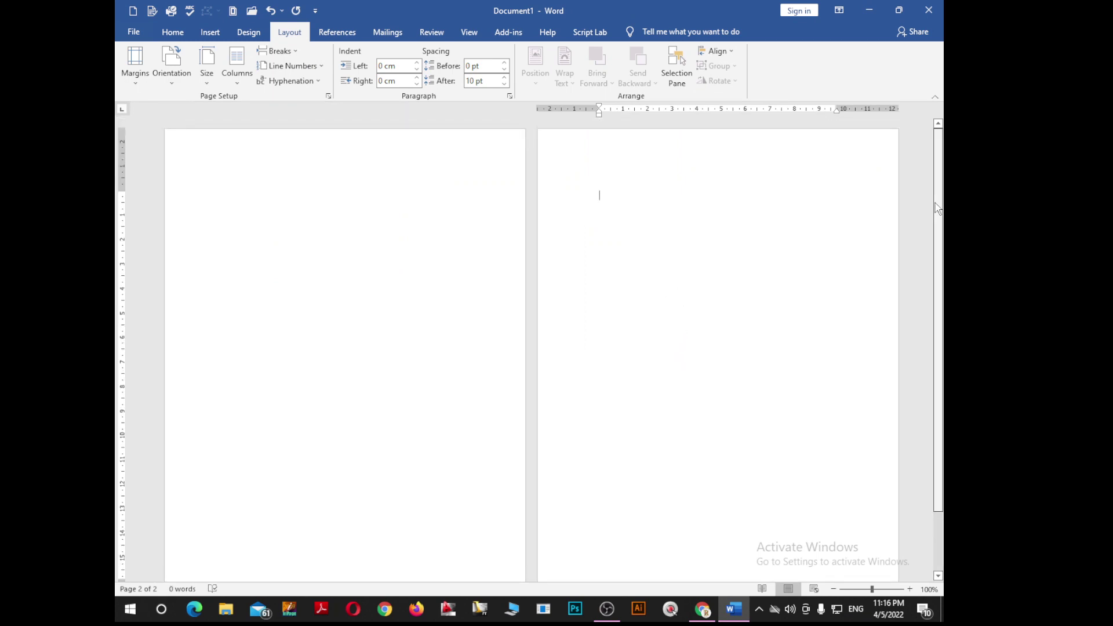
pyautogui.moveTo(935, 203); pyautogui.dragTo(934, 356)
pyautogui.hotkey('ctrl', 'z')
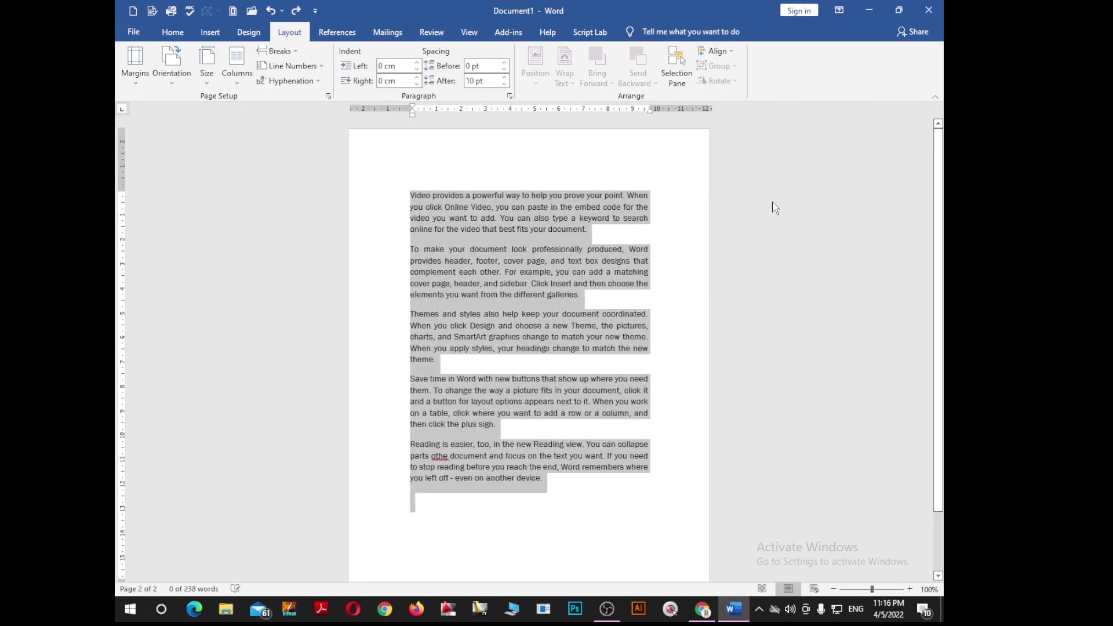
# - Put the caret before the first paragraph and insert a Text Wrapping break there
pyautogui.click(455, 165)
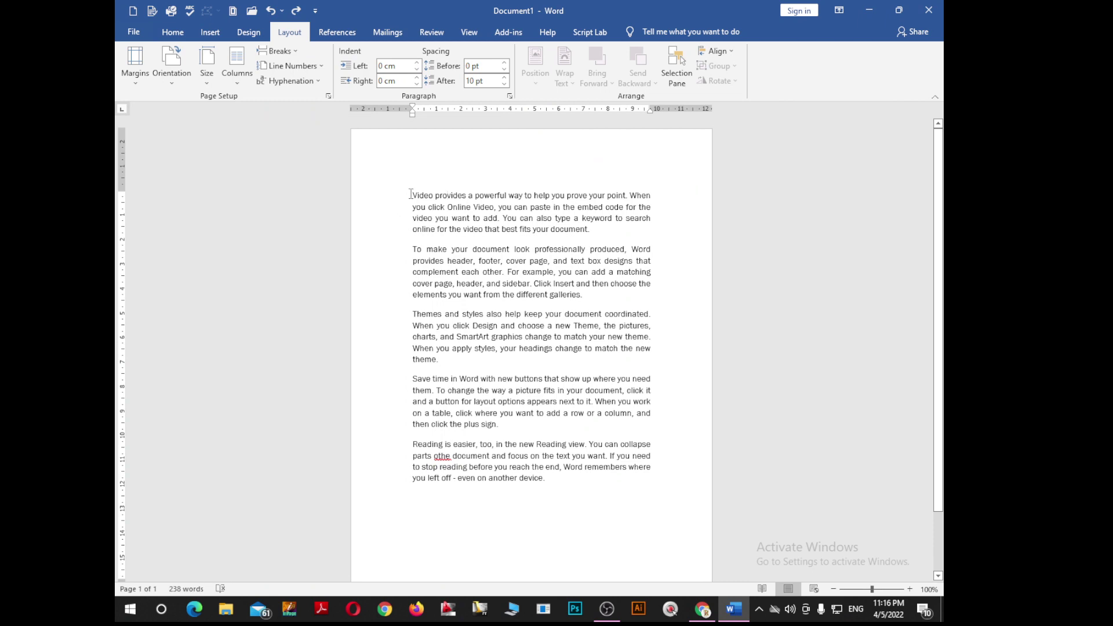
pyautogui.click(276, 51)
pyautogui.click(287, 83)
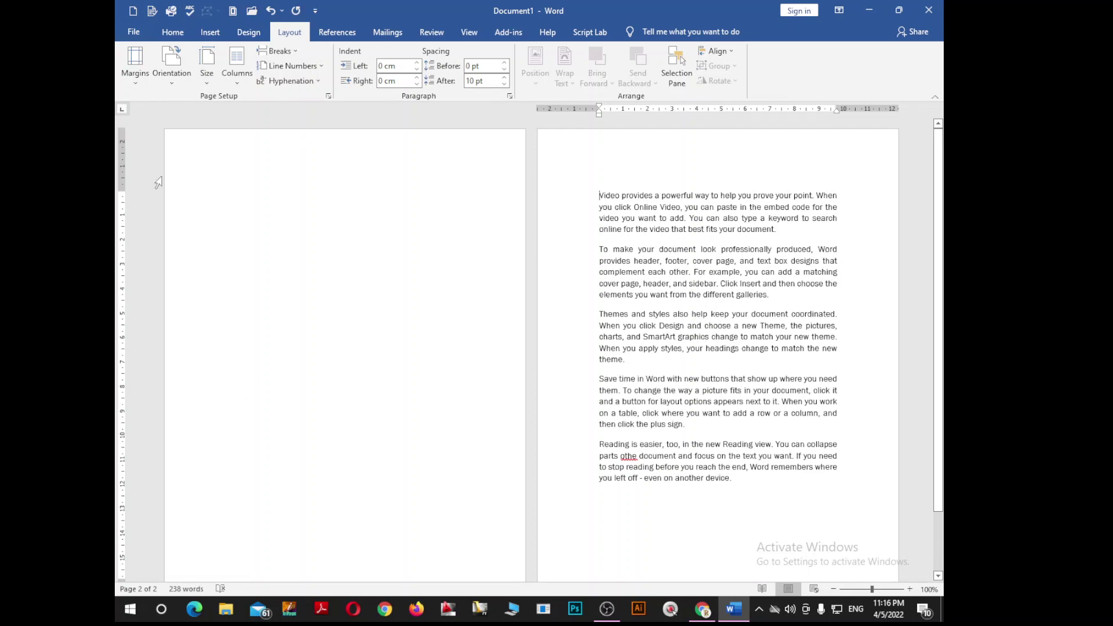
pyautogui.hotkey('ctrl', 'z')
pyautogui.click(276, 51)
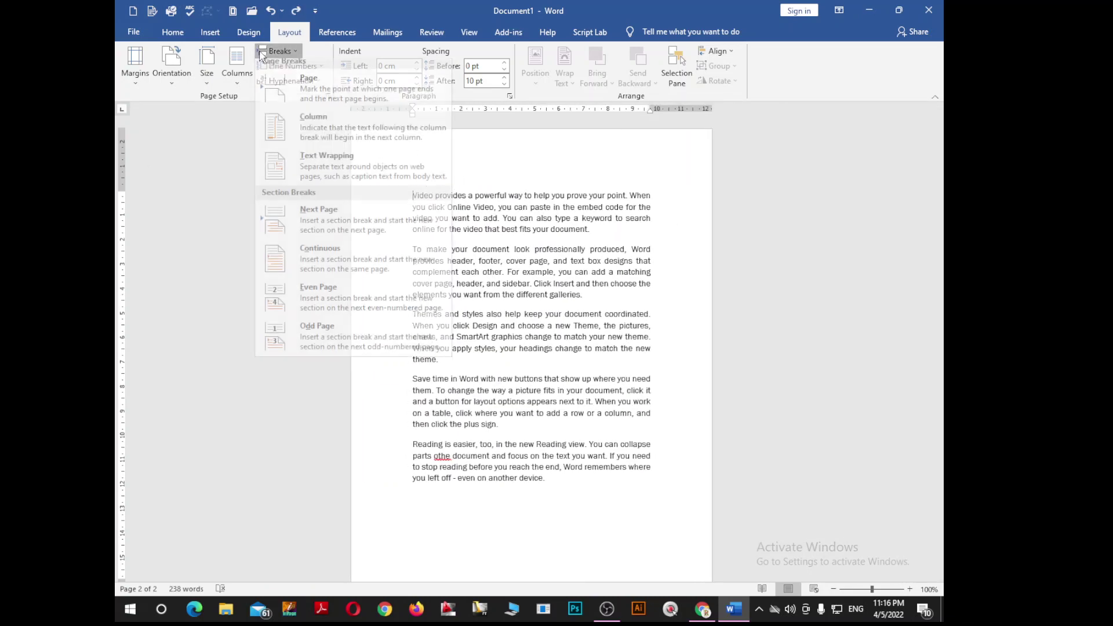
pyautogui.click(311, 173)
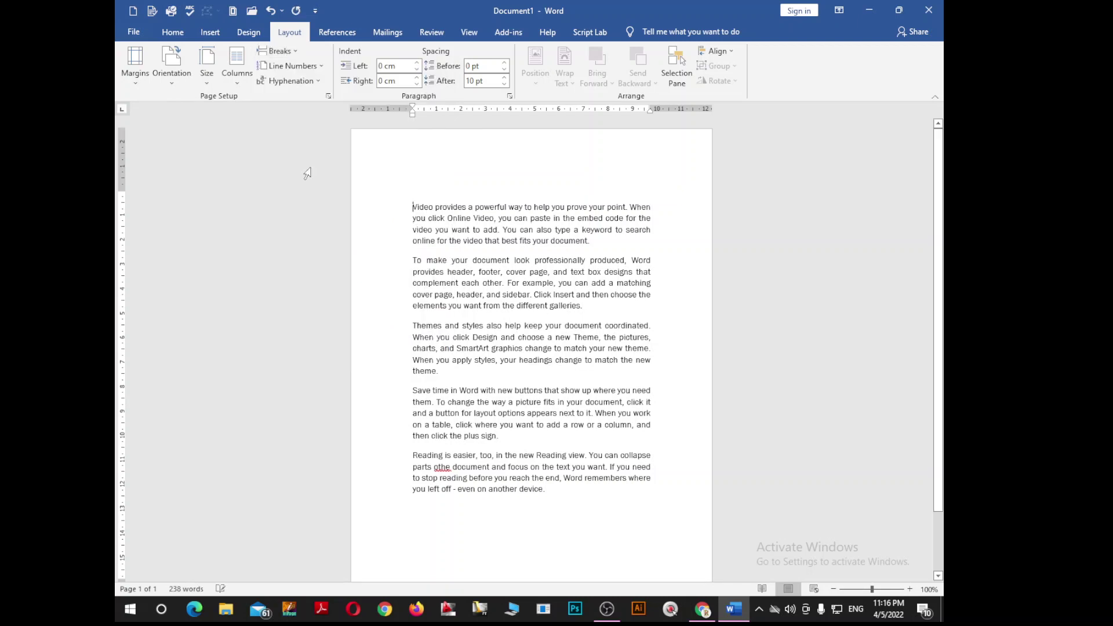
pyautogui.moveTo(414, 207); pyautogui.dragTo(593, 247)
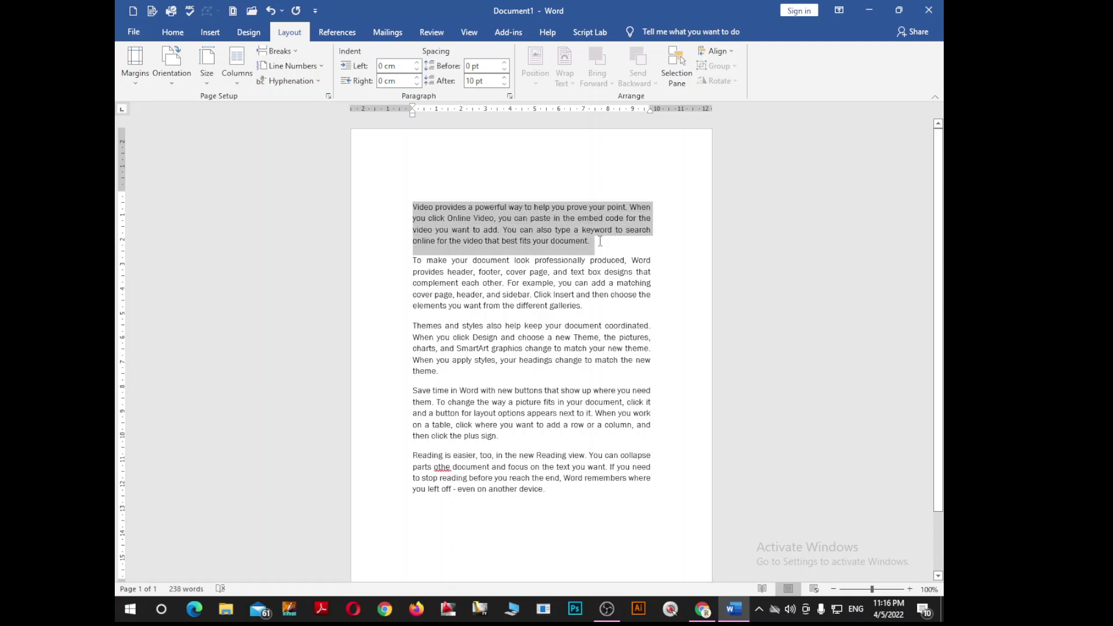
pyautogui.click(287, 56)
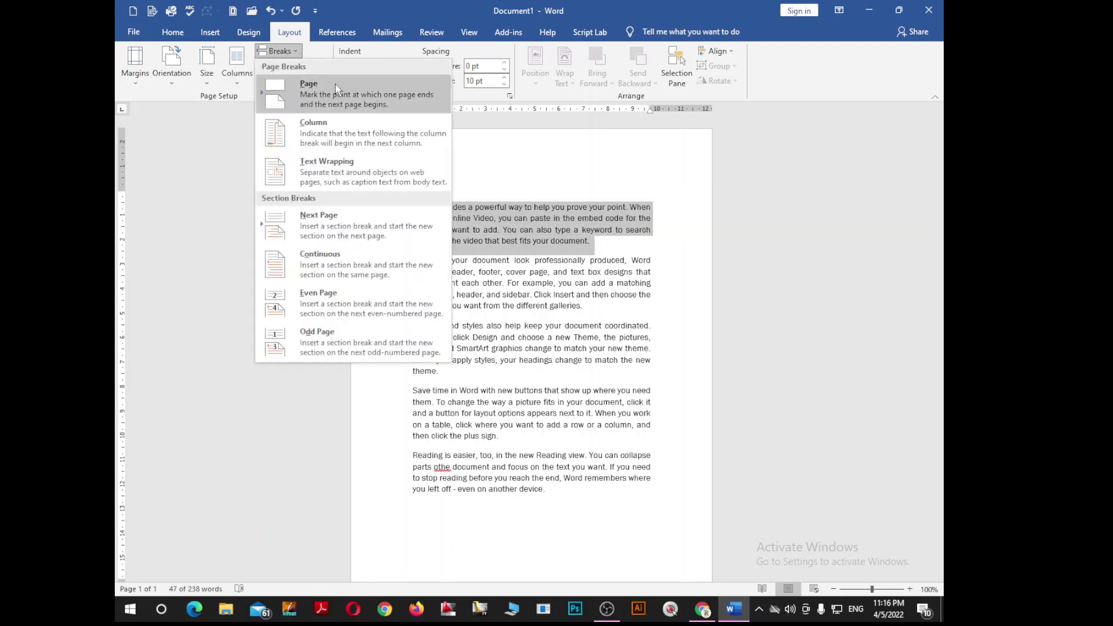
pyautogui.click(321, 163)
pyautogui.scroll(-2, 469, 254)
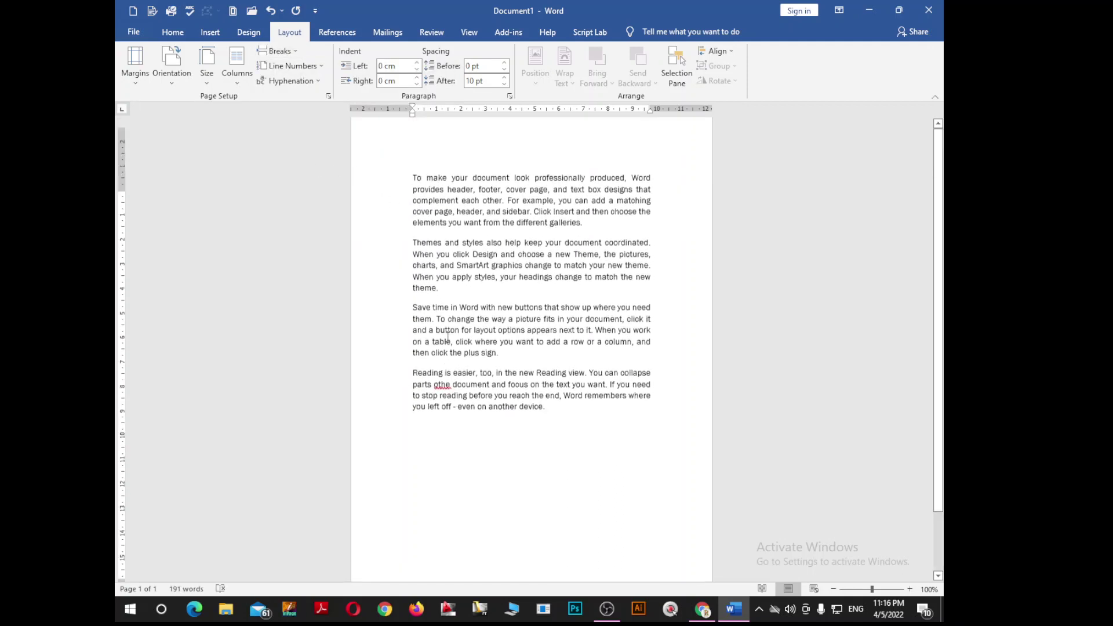
pyautogui.scroll(2, 440, 344)
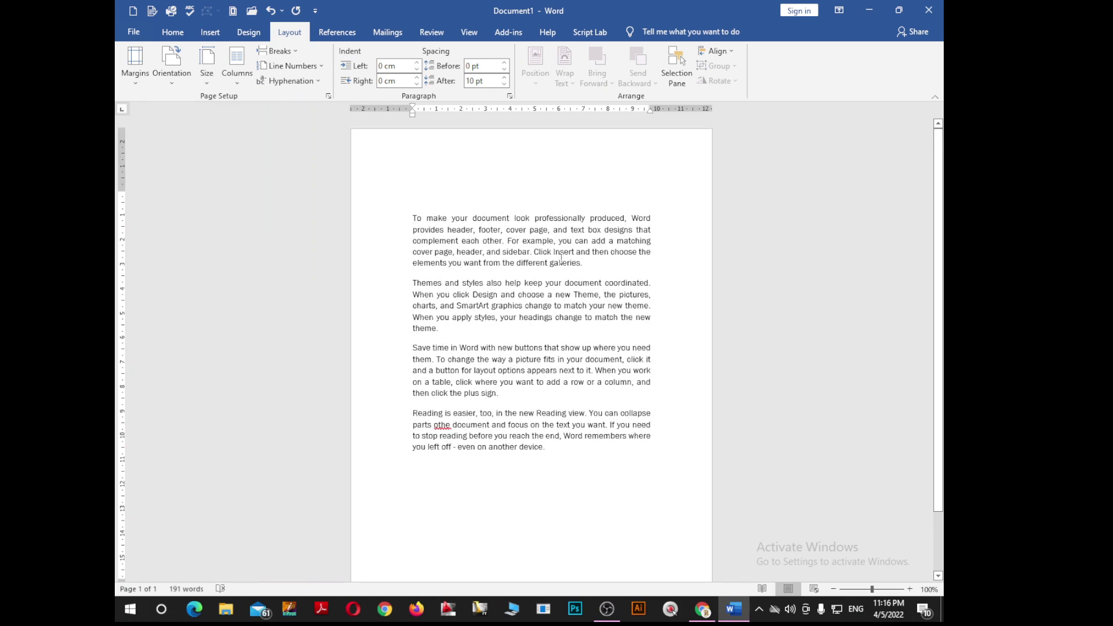
pyautogui.hotkey('ctrl', 'z')
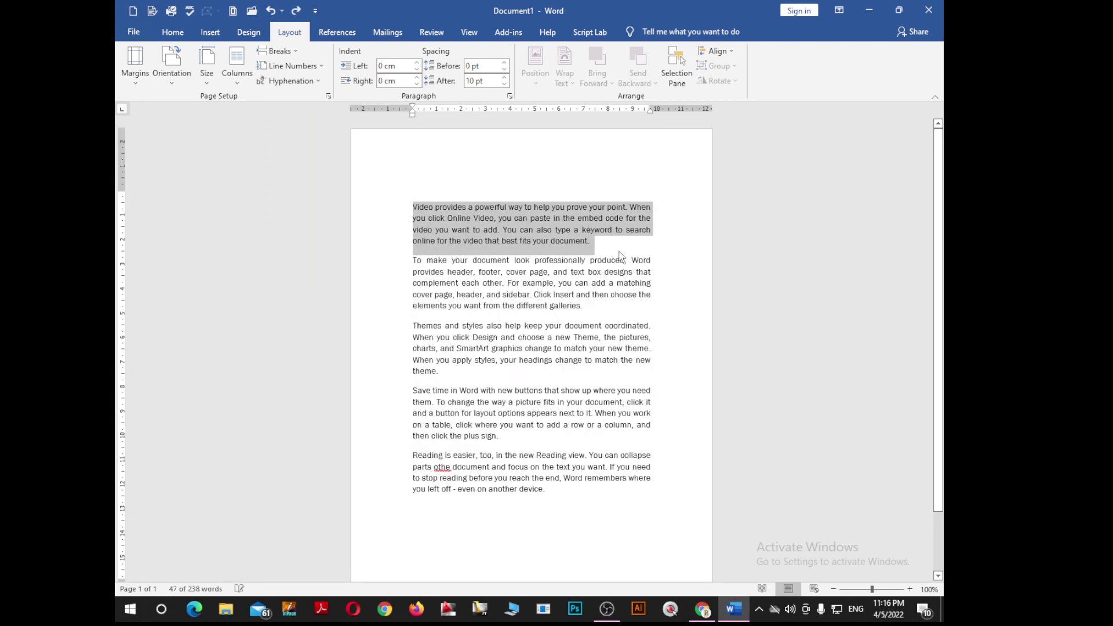
pyautogui.moveTo(590, 247)
pyautogui.mouseDown()
pyautogui.moveTo(401, 222)
pyautogui.moveTo(406, 206)
pyautogui.mouseUp()
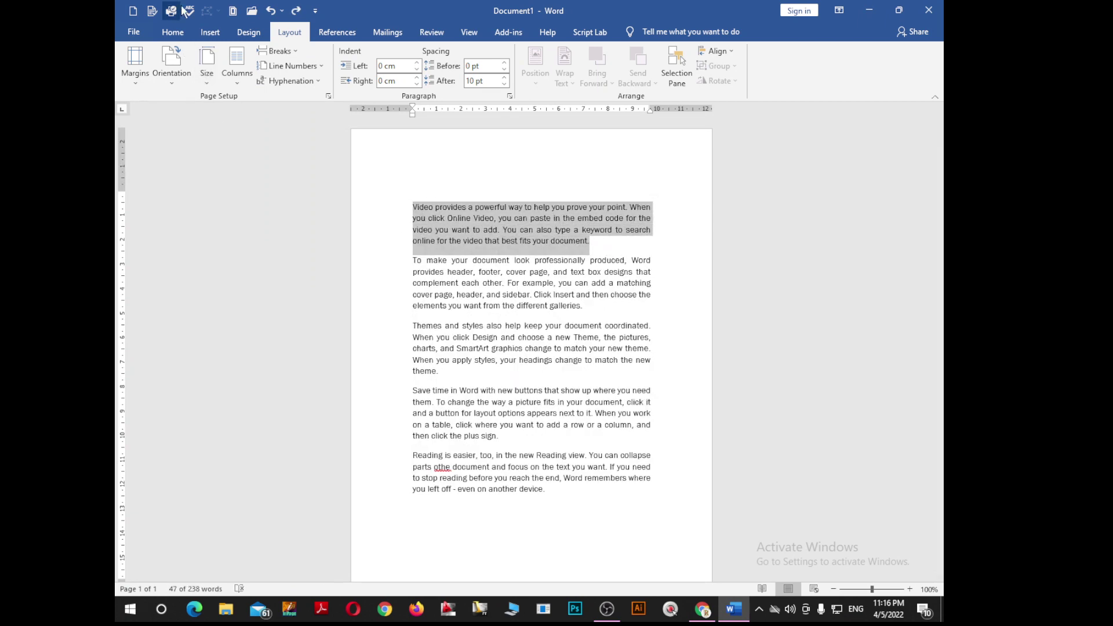
# - Insert a Simple Text Box quote, drag it among the paragraphs, then undo it away
pyautogui.click(210, 32)
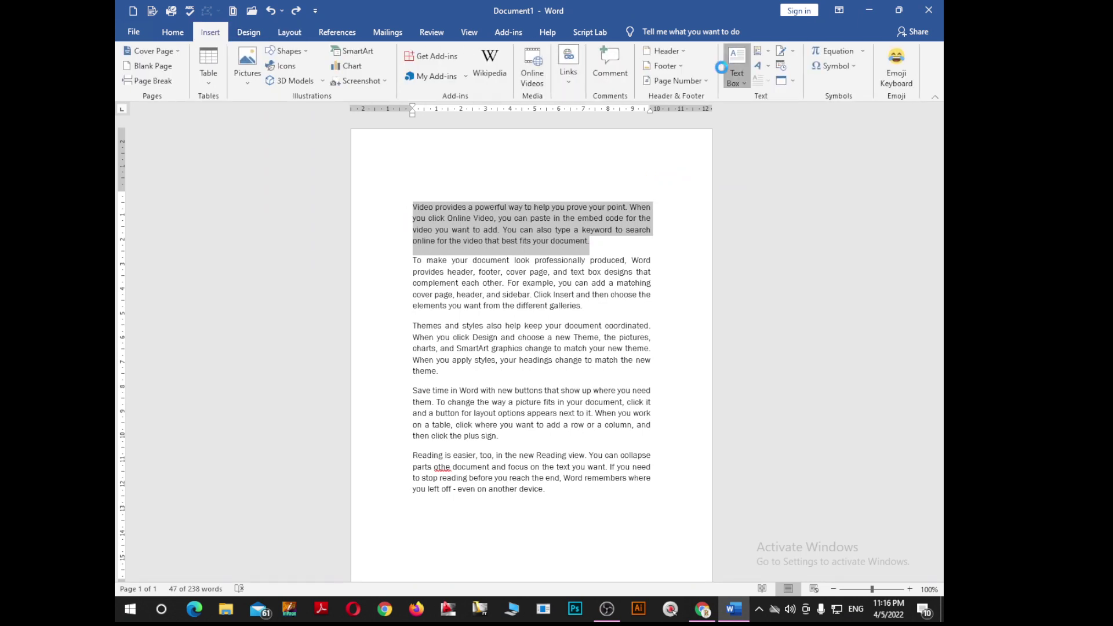
pyautogui.click(732, 53)
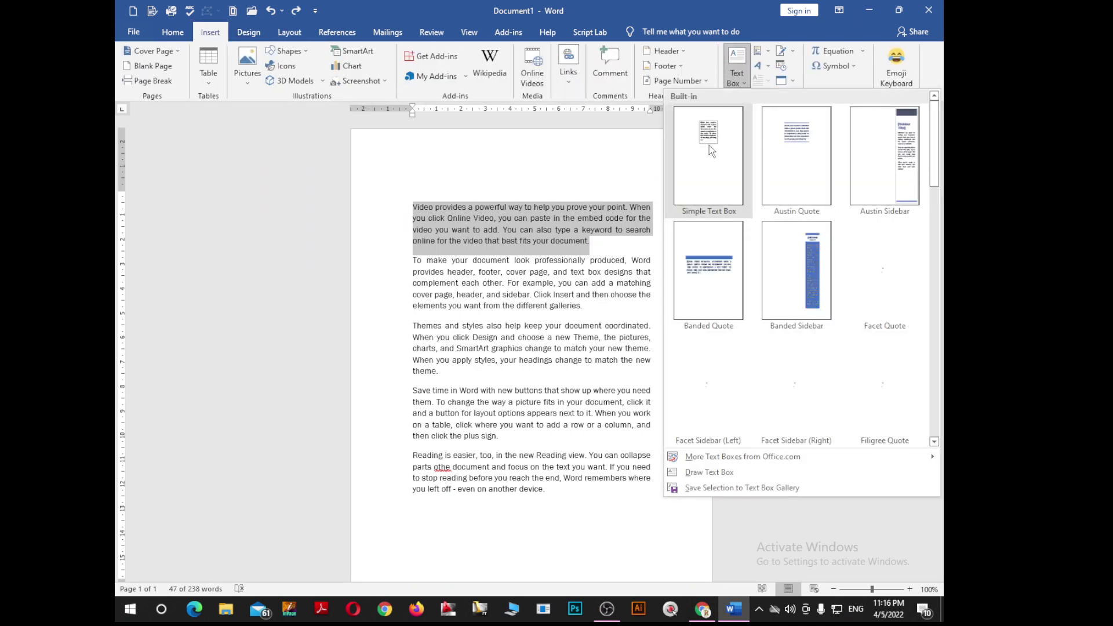
pyautogui.click(708, 146)
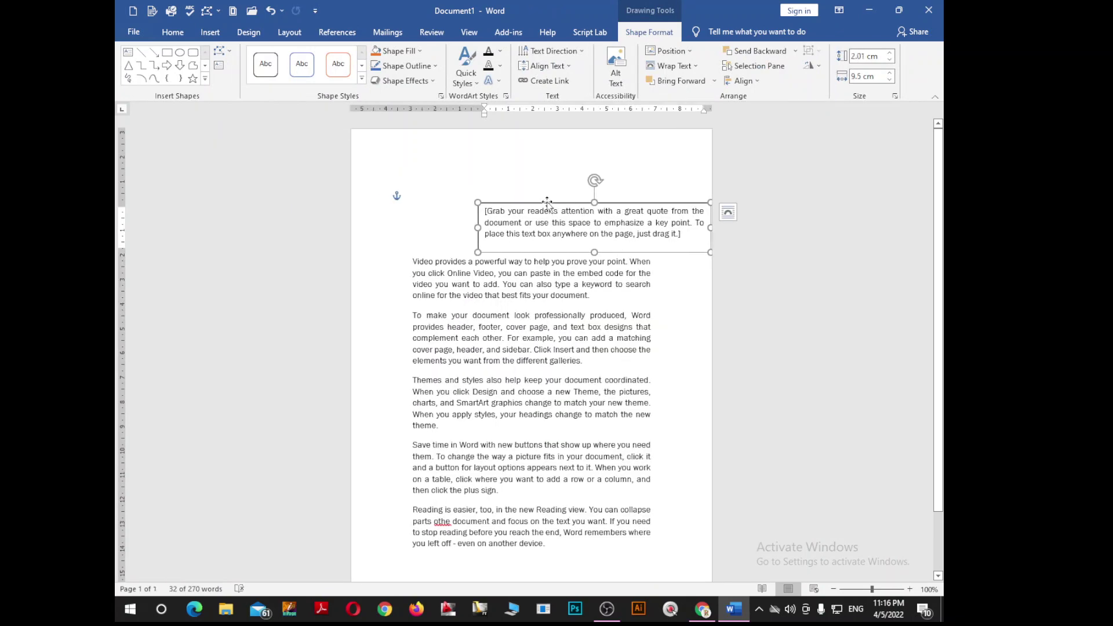
pyautogui.moveTo(545, 216); pyautogui.dragTo(468, 455)
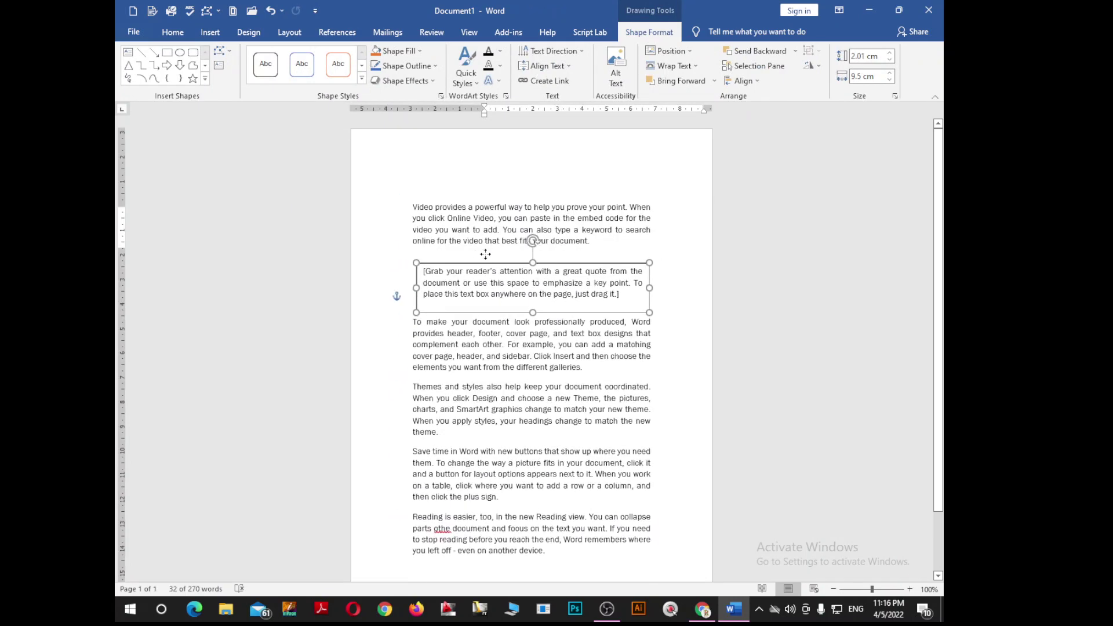
pyautogui.moveTo(468, 455)
pyautogui.mouseDown()
pyautogui.moveTo(493, 373)
pyautogui.moveTo(477, 268)
pyautogui.mouseUp()
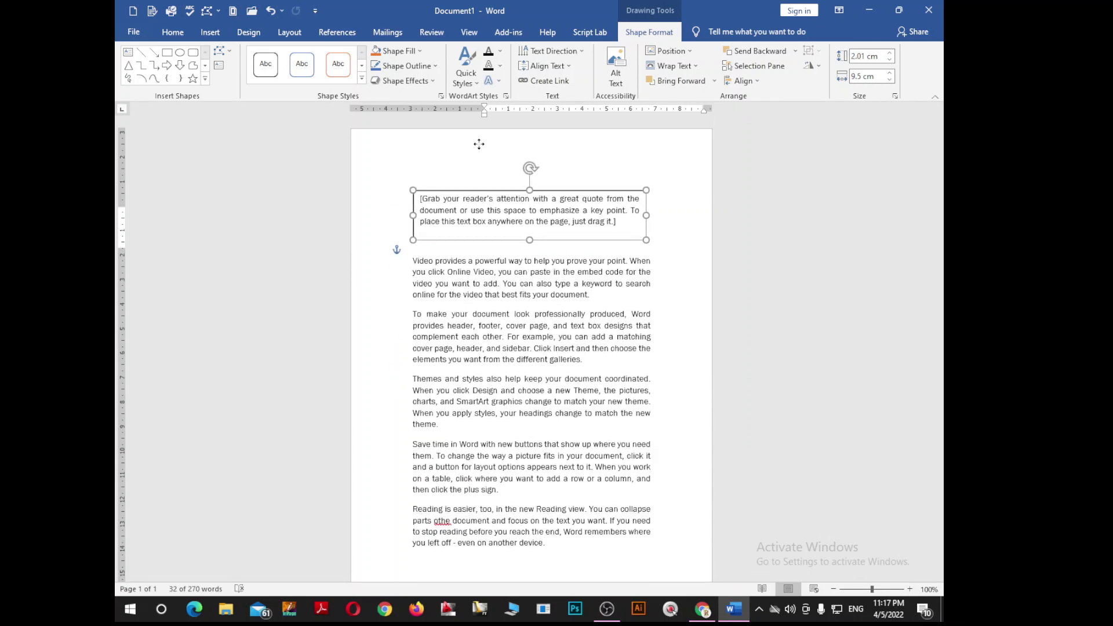
pyautogui.moveTo(477, 268); pyautogui.dragTo(470, 147)
pyautogui.hotkey('ctrl', 'z')
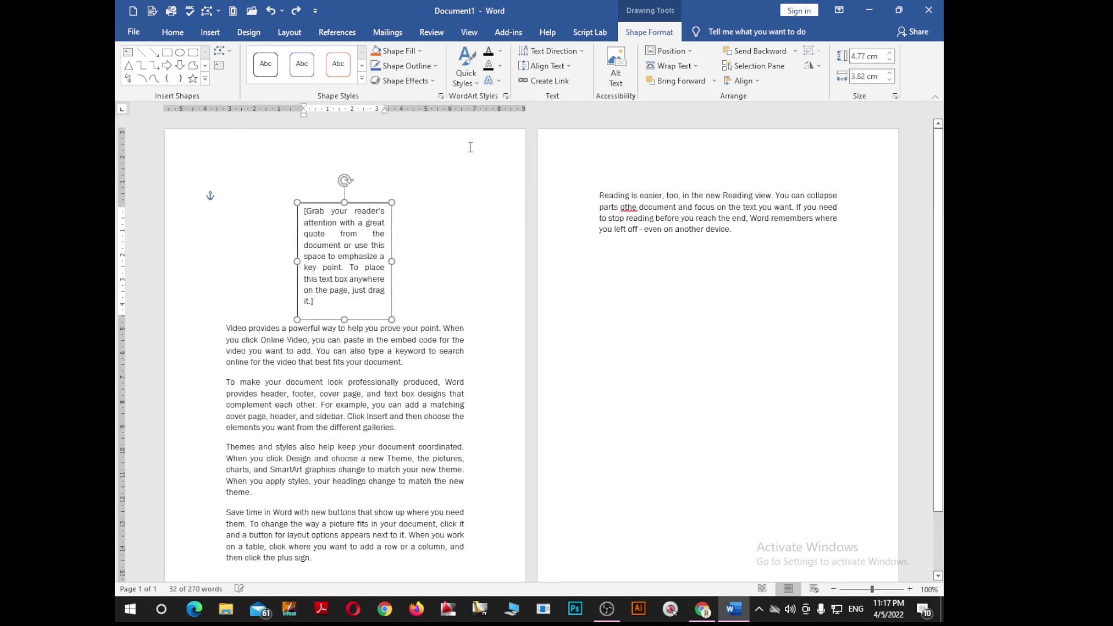
pyautogui.hotkey('ctrl', 'z')
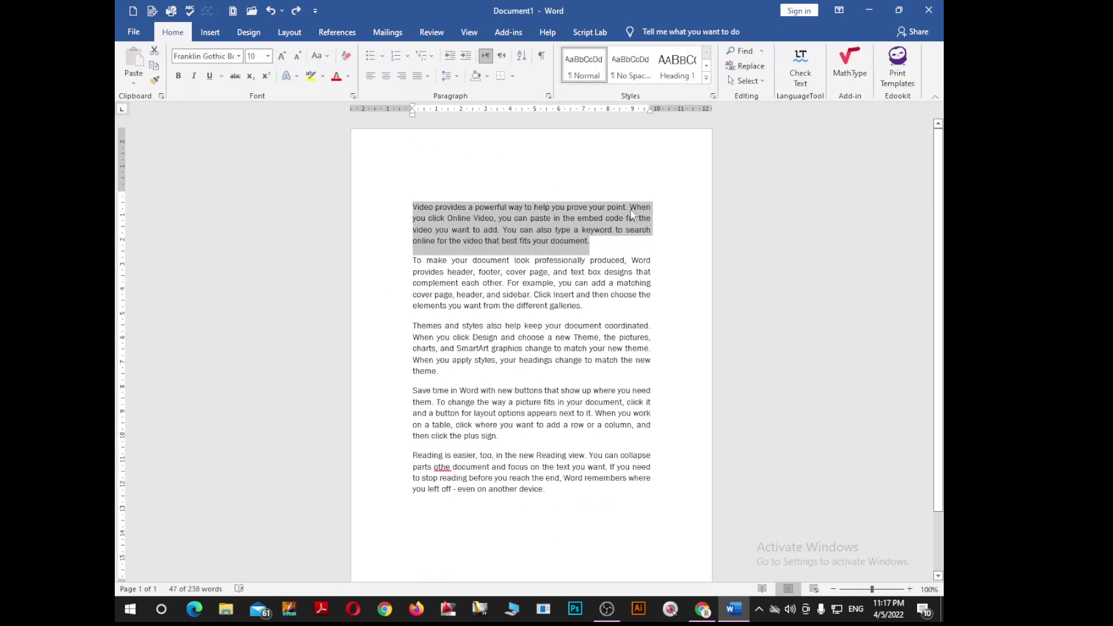
# - Shift the 'Video provides' paragraph with Alt+Shift+Up/Down until it ends the document
pyautogui.hotkey('alt', 'shift', 'Down')
pyautogui.hotkey('alt', 'shift', 'Down')
pyautogui.hotkey('alt', 'shift', 'Down')
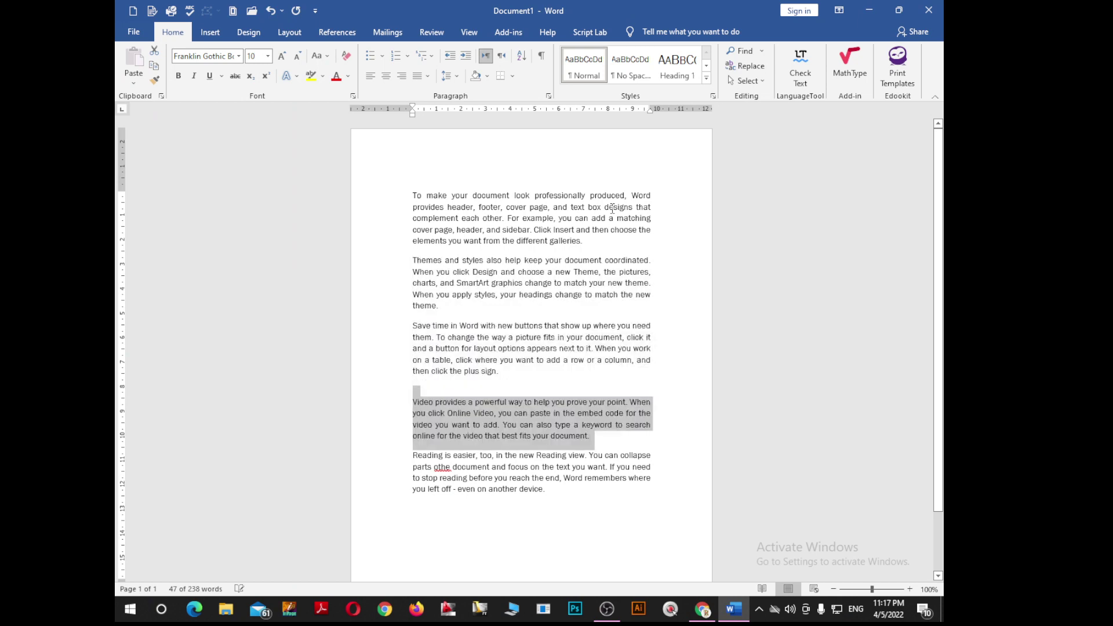
pyautogui.hotkey('alt', 'shift', 'Down')
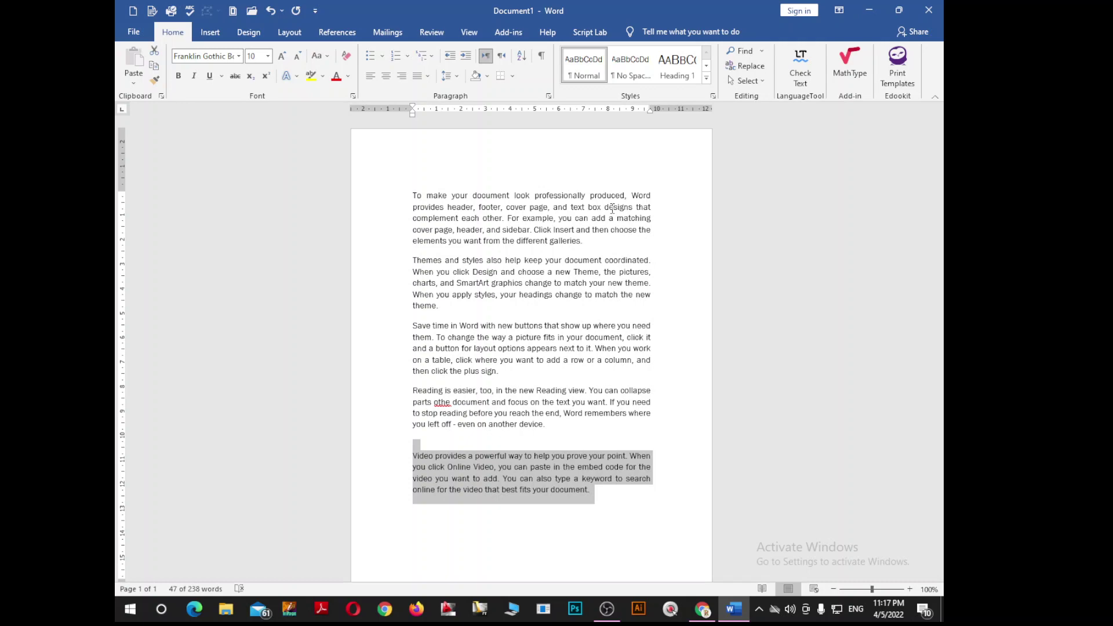
pyautogui.hotkey('alt', 'shift', 'Up')
pyautogui.hotkey('alt', 'shift', 'Up')
pyautogui.hotkey('alt', 'shift', 'Up')
pyautogui.hotkey('alt', 'shift', 'Up')
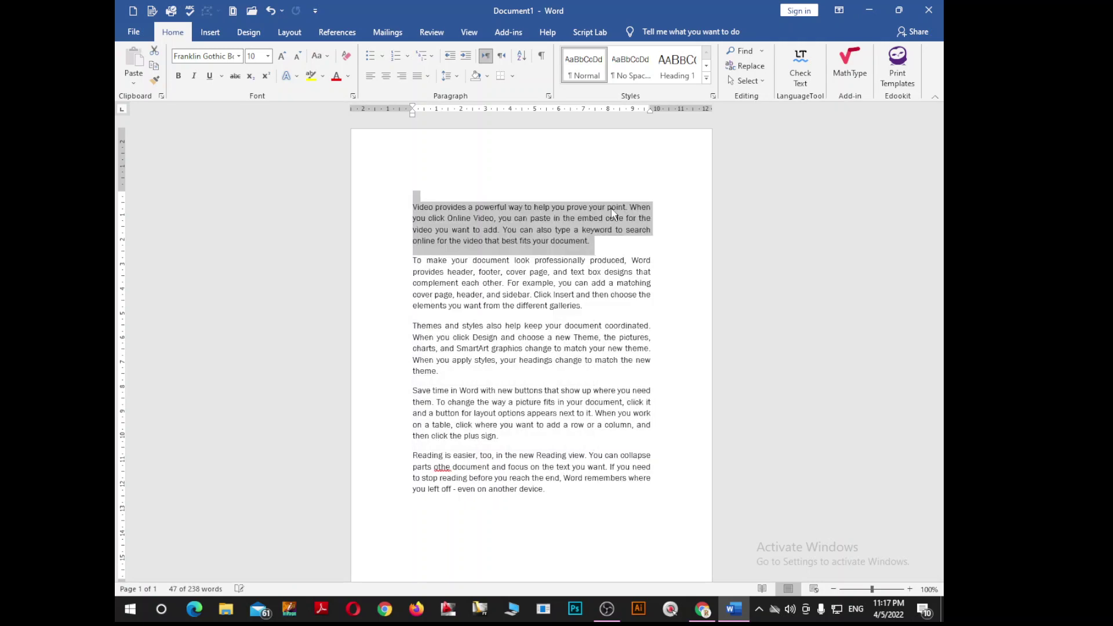
pyautogui.hotkey('alt', 'shift', 'Down')
pyautogui.hotkey('alt', 'shift', 'Down')
pyautogui.hotkey('alt', 'shift', 'Down')
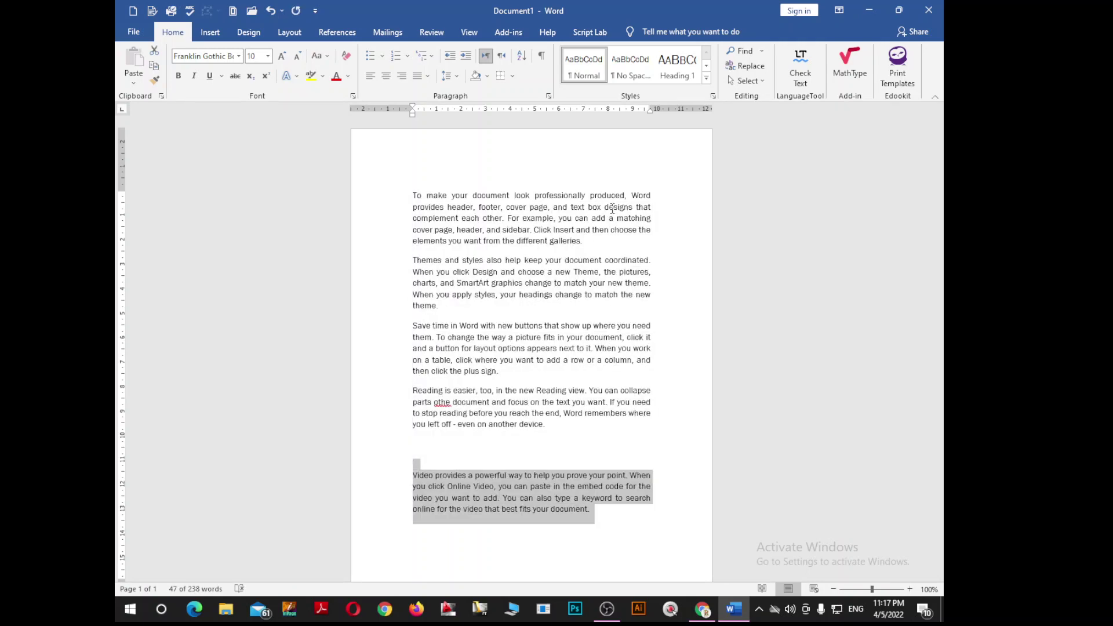
pyautogui.hotkey('alt', 'shift', 'Up')
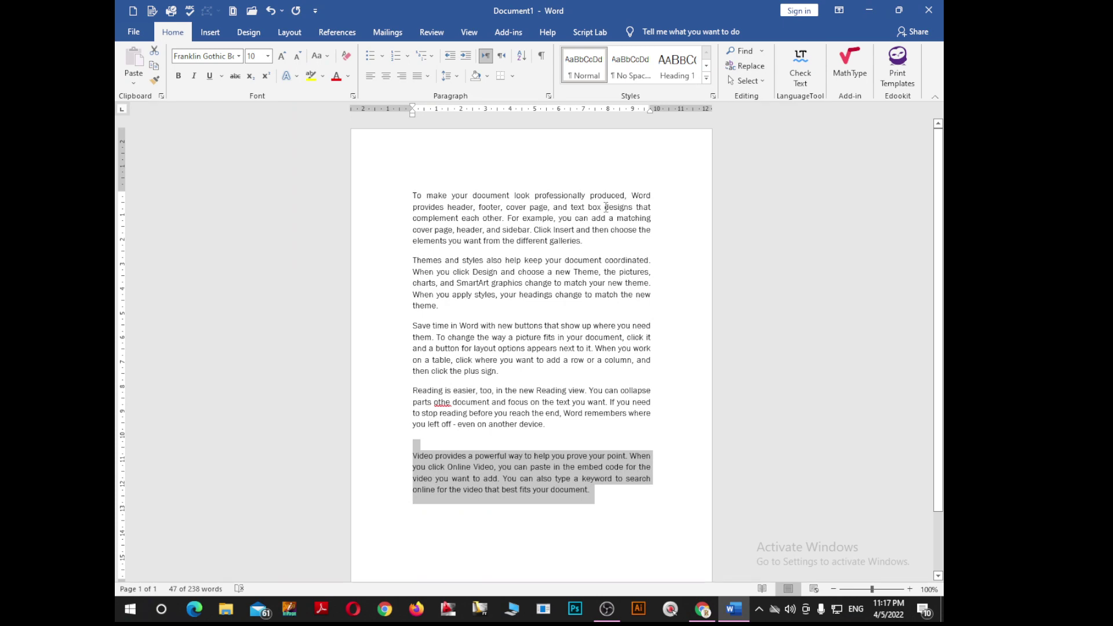
pyautogui.hotkey('alt', 'shift', 'Up')
pyautogui.hotkey('alt', 'shift', 'Down')
pyautogui.hotkey('alt', 'shift', 'Down')
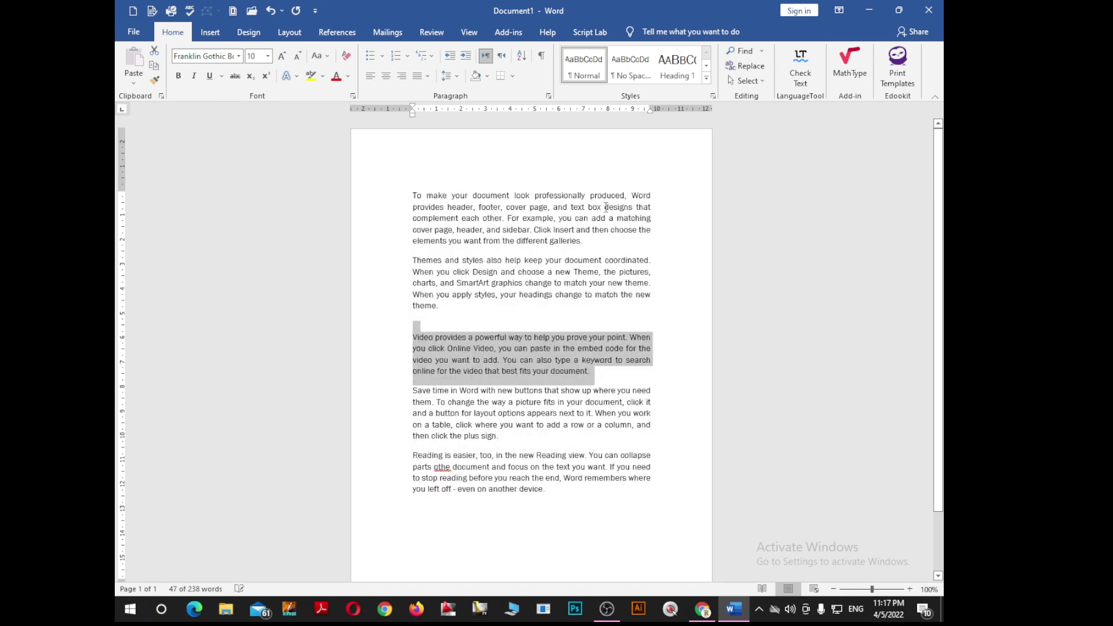
pyautogui.hotkey('alt', 'shift', 'Down')
pyautogui.hotkey('alt', 'shift', 'Down')
pyautogui.hotkey('alt', 'shift', 'Up')
pyautogui.hotkey('alt', 'shift', 'Up')
pyautogui.hotkey('alt', 'shift', 'Up')
pyautogui.hotkey('alt', 'shift', 'Up')
pyautogui.hotkey('alt', 'shift', 'Down')
pyautogui.hotkey('alt', 'shift', 'Down')
pyautogui.hotkey('alt', 'shift', 'Down')
pyautogui.hotkey('alt', 'shift', 'Down')
pyautogui.hotkey('alt', 'shift', 'Up')
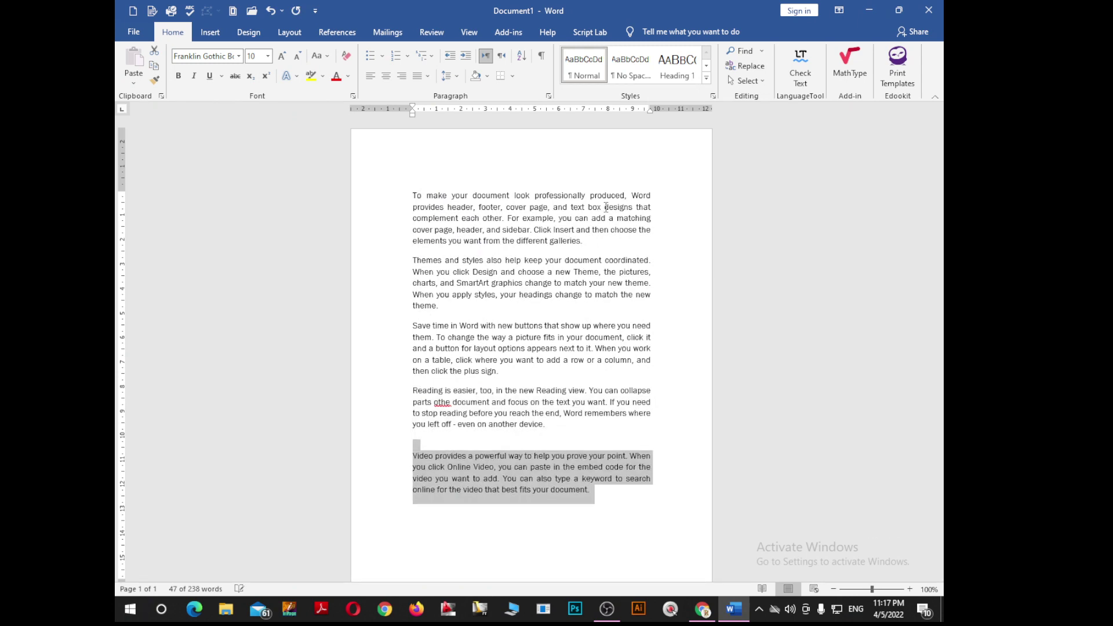
pyautogui.click(290, 33)
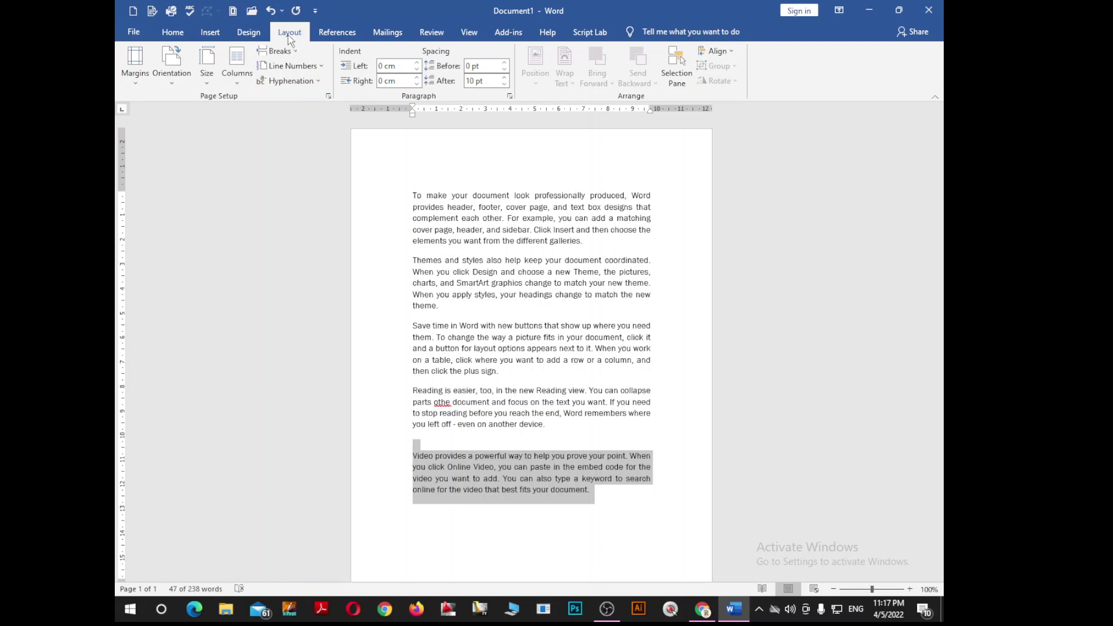
# - Insert a page break after the Themes paragraph so 'Save time' starts page 2
pyautogui.click(439, 306)
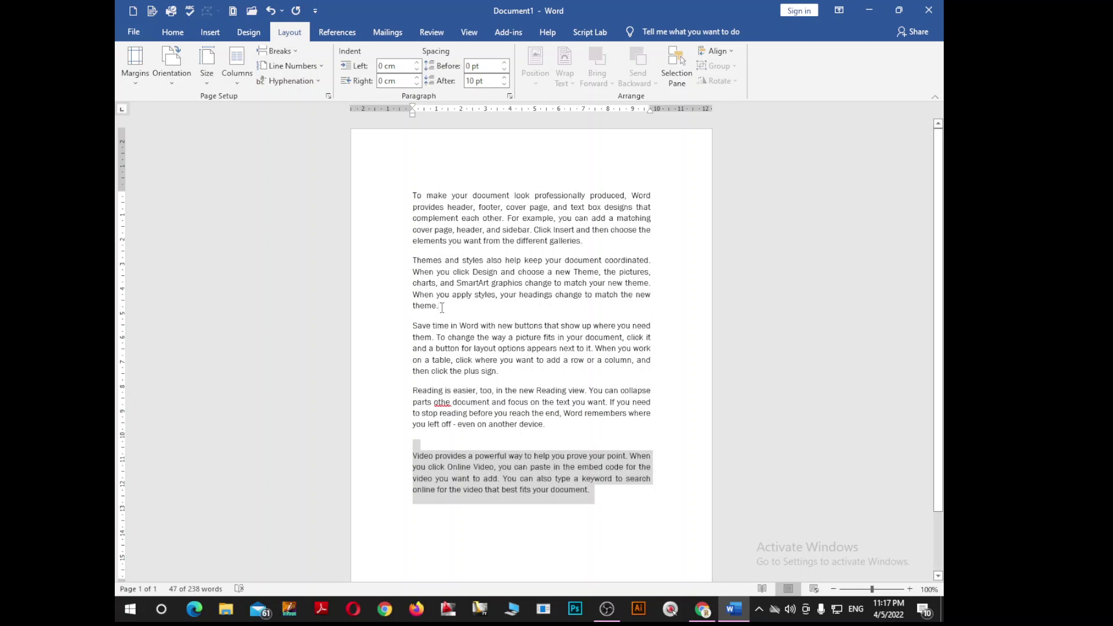
pyautogui.click(277, 51)
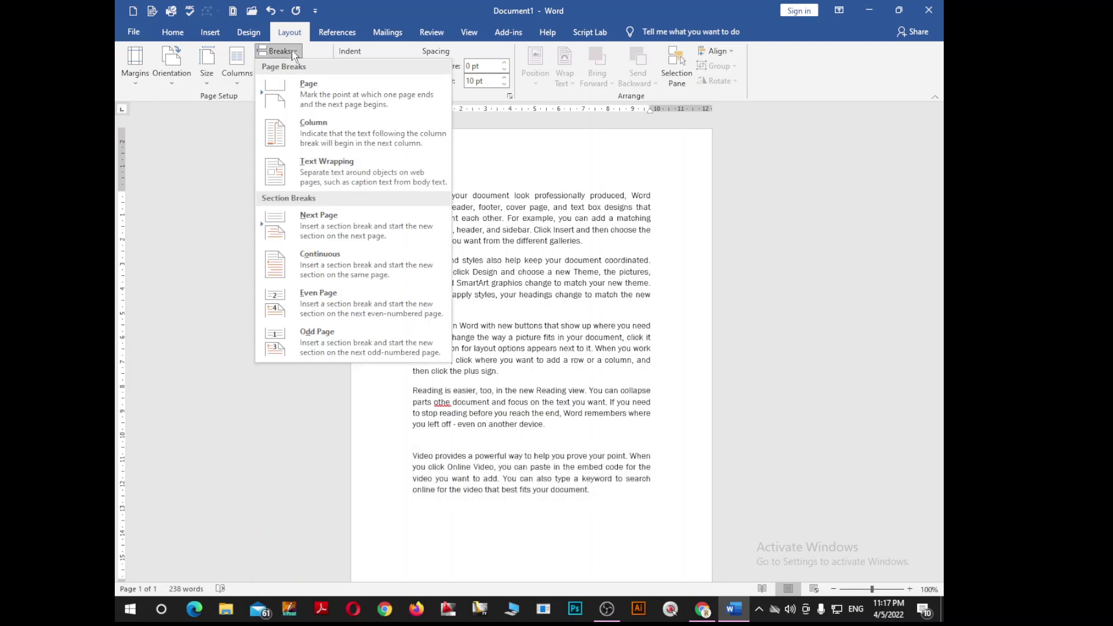
pyautogui.click(298, 85)
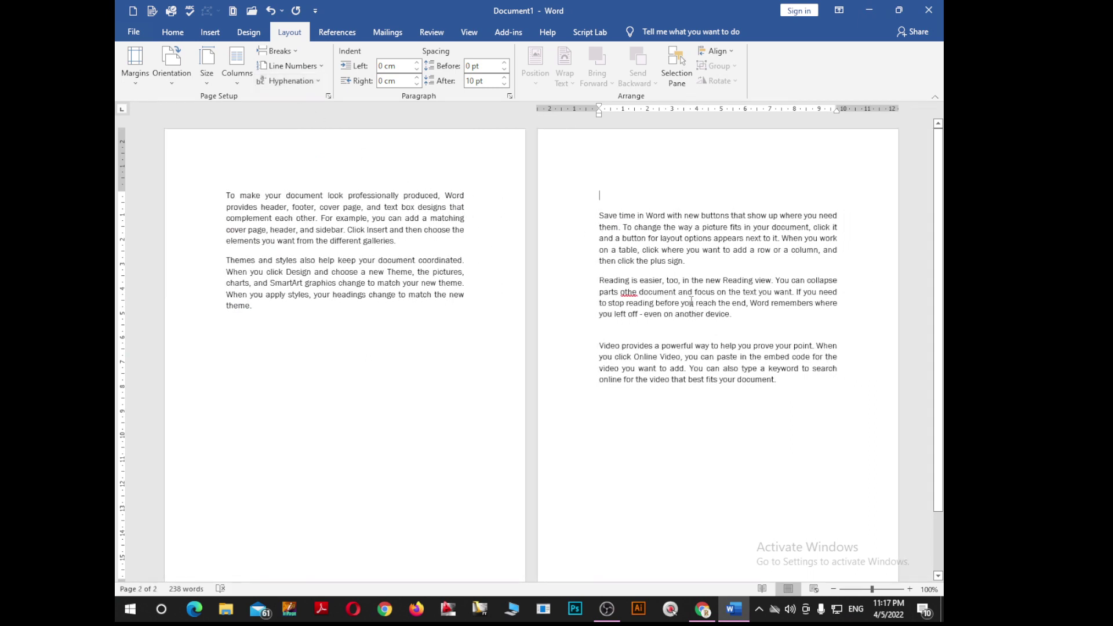
pyautogui.click(210, 32)
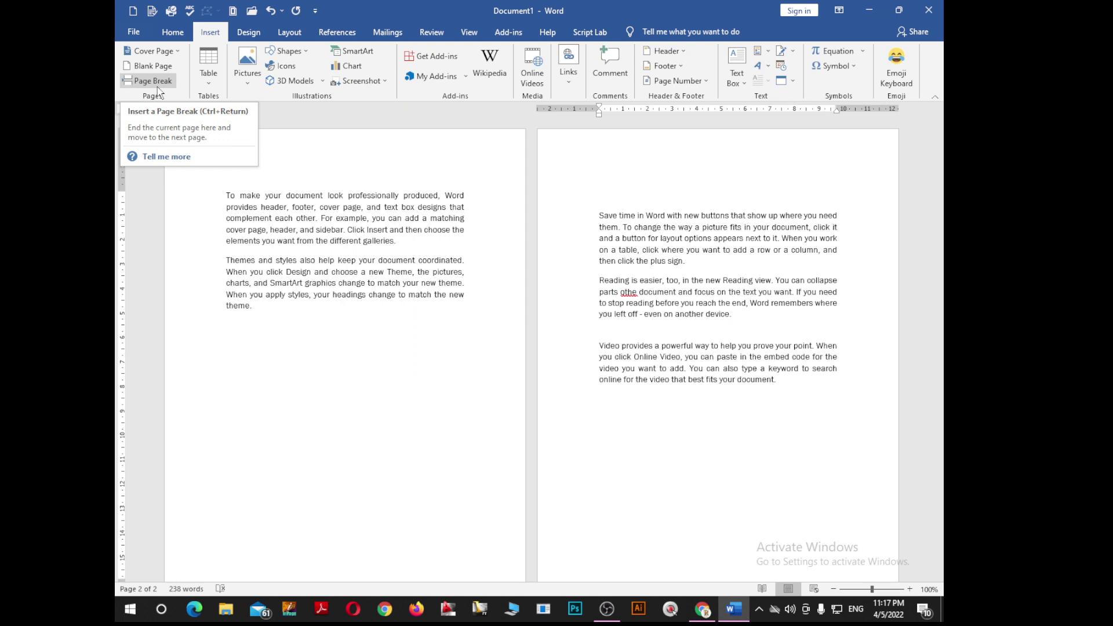
# - Set the two page-1 paragraphs in Two columns, then return them to One column
pyautogui.click(289, 32)
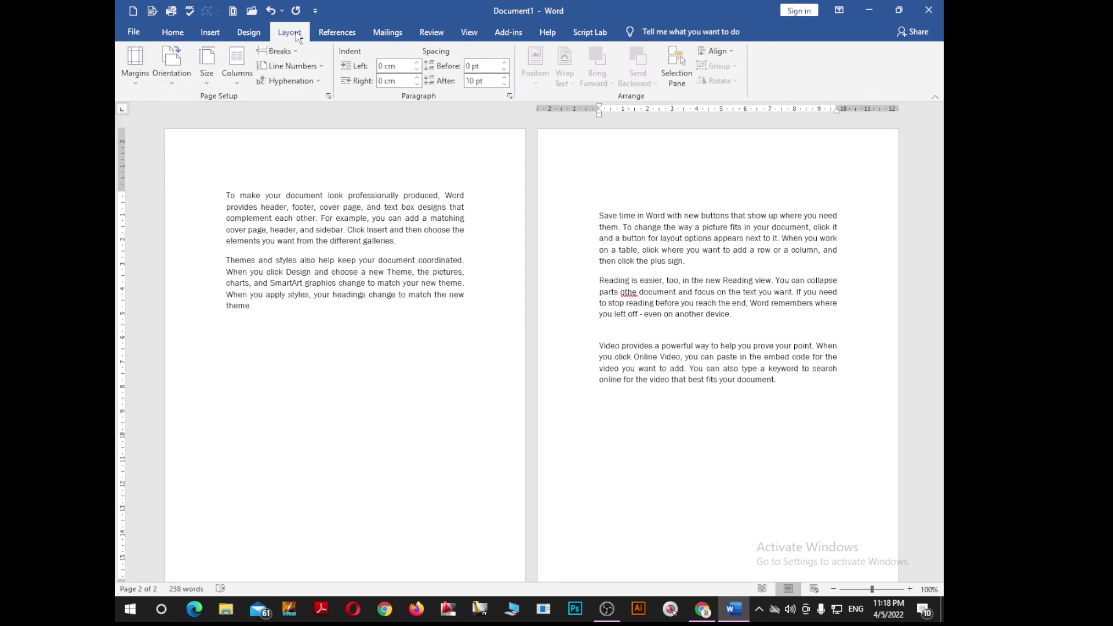
pyautogui.click(294, 52)
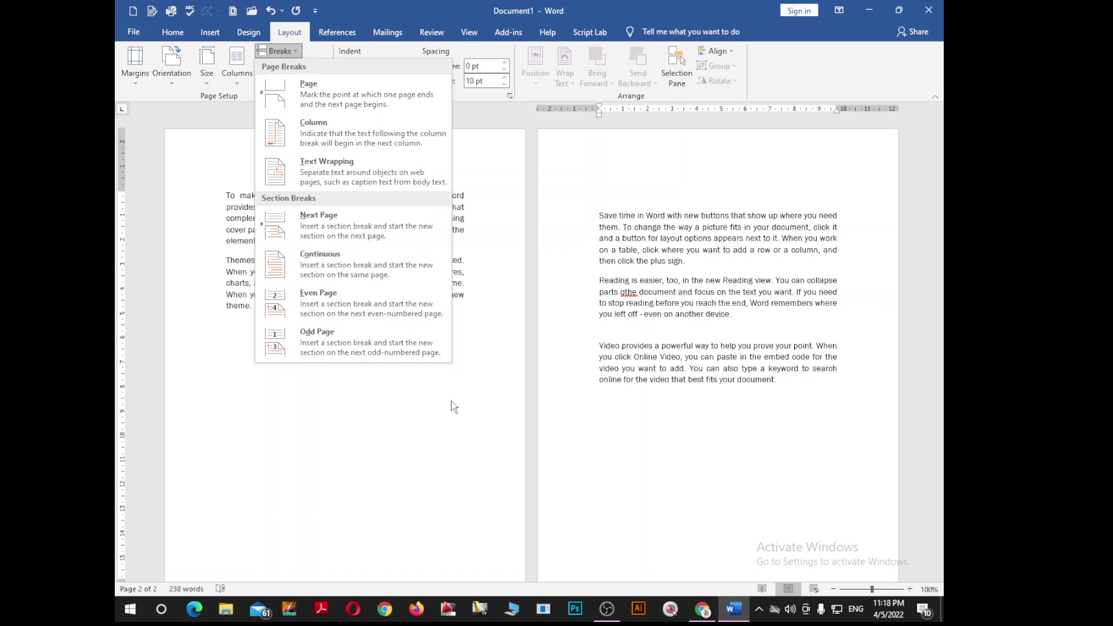
pyautogui.click(405, 315)
pyautogui.moveTo(405, 315)
pyautogui.mouseDown()
pyautogui.moveTo(279, 246)
pyautogui.moveTo(465, 198)
pyautogui.mouseUp()
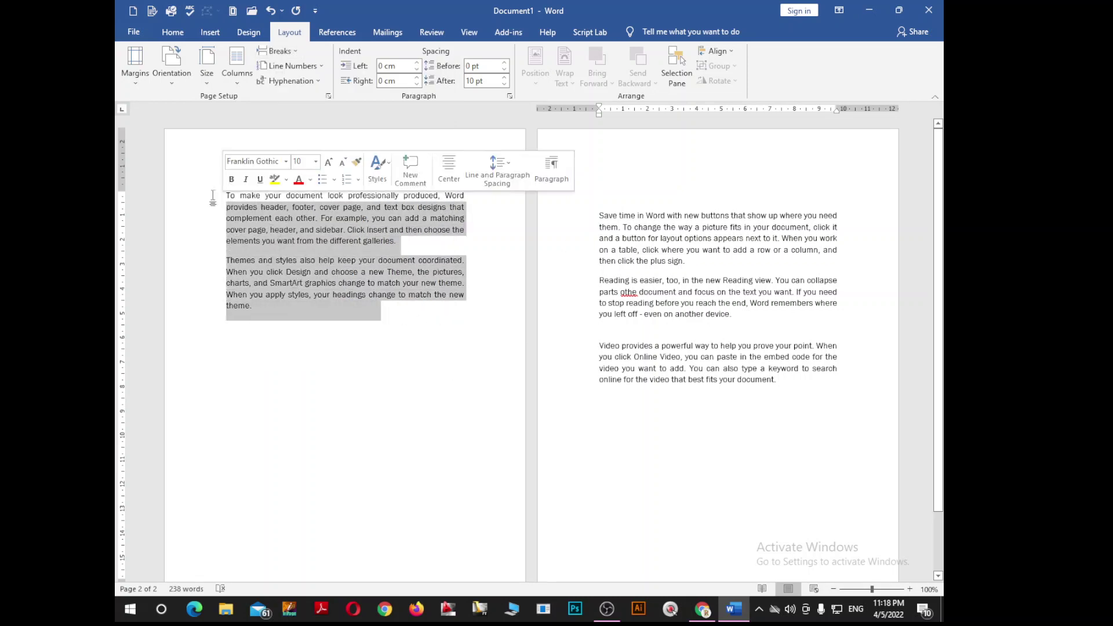
pyautogui.click(237, 63)
pyautogui.click(262, 131)
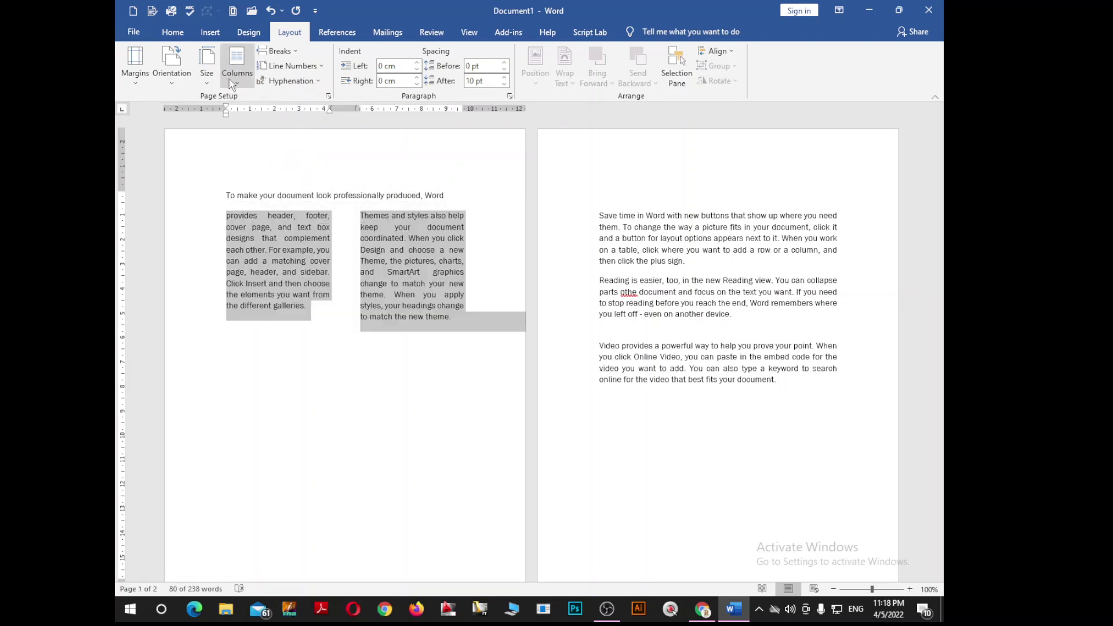
pyautogui.click(232, 75)
pyautogui.click(234, 104)
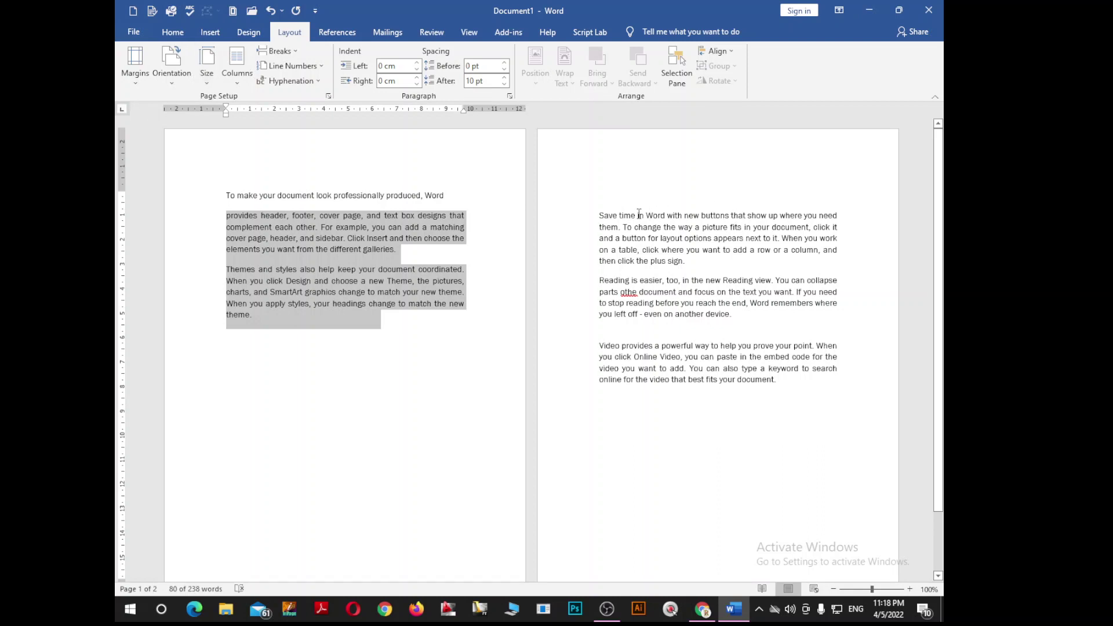
pyautogui.click(601, 216)
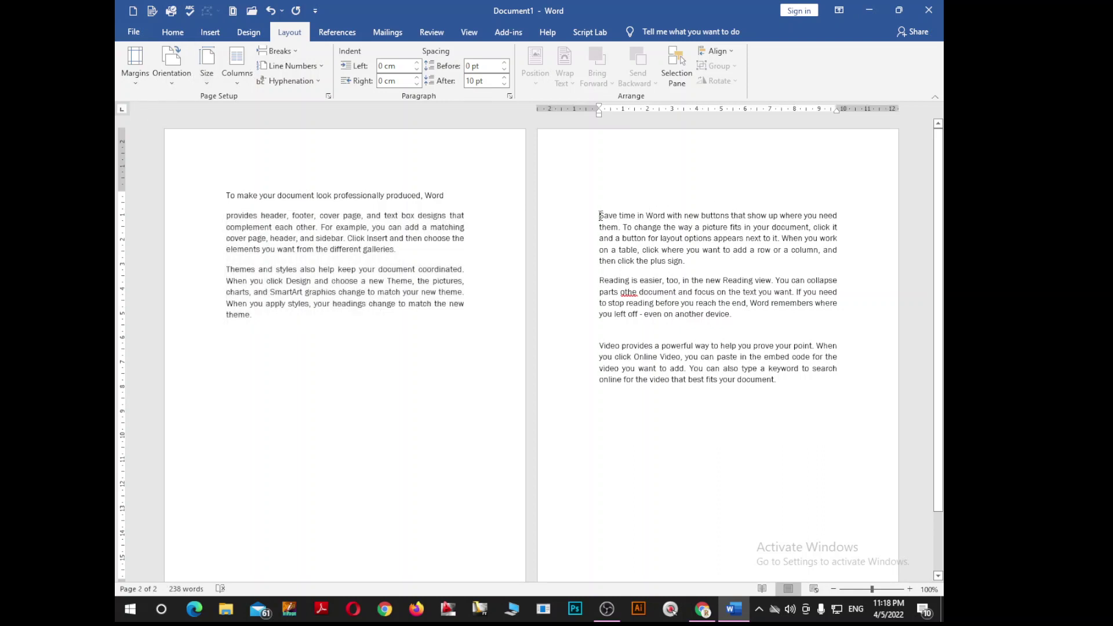
# - Insert a page break before the 'Video provides' paragraph so it starts page three
pyautogui.click(601, 346)
pyautogui.hotkey('ctrl', 'Return')
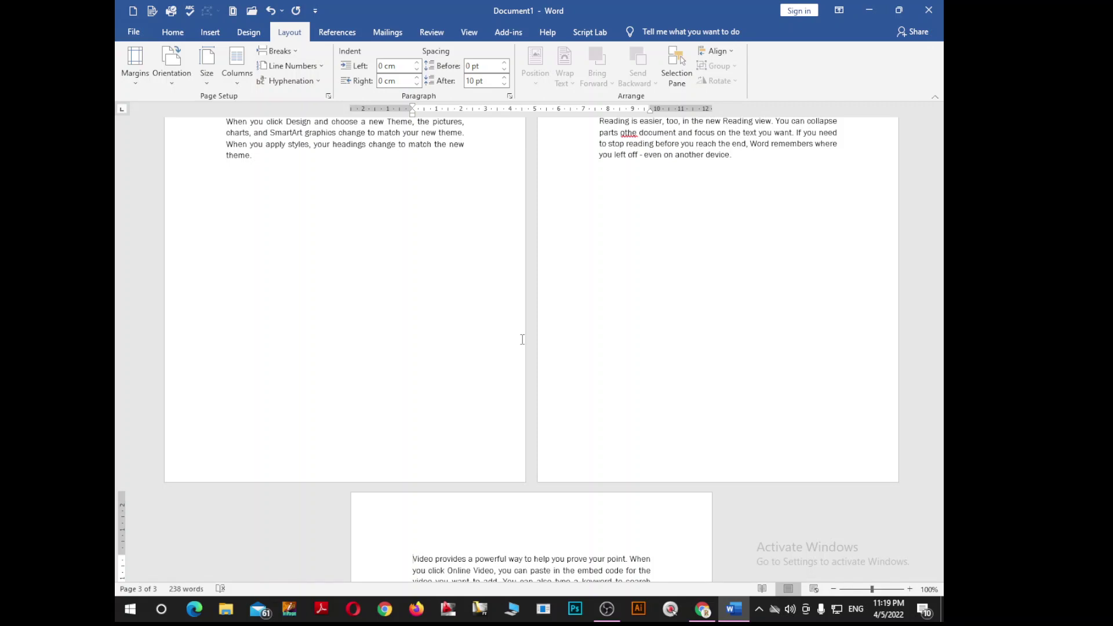
# - Insert a page break before the final word 'device.' to create page four, then bring OBS Studio forward
pyautogui.click(706, 154)
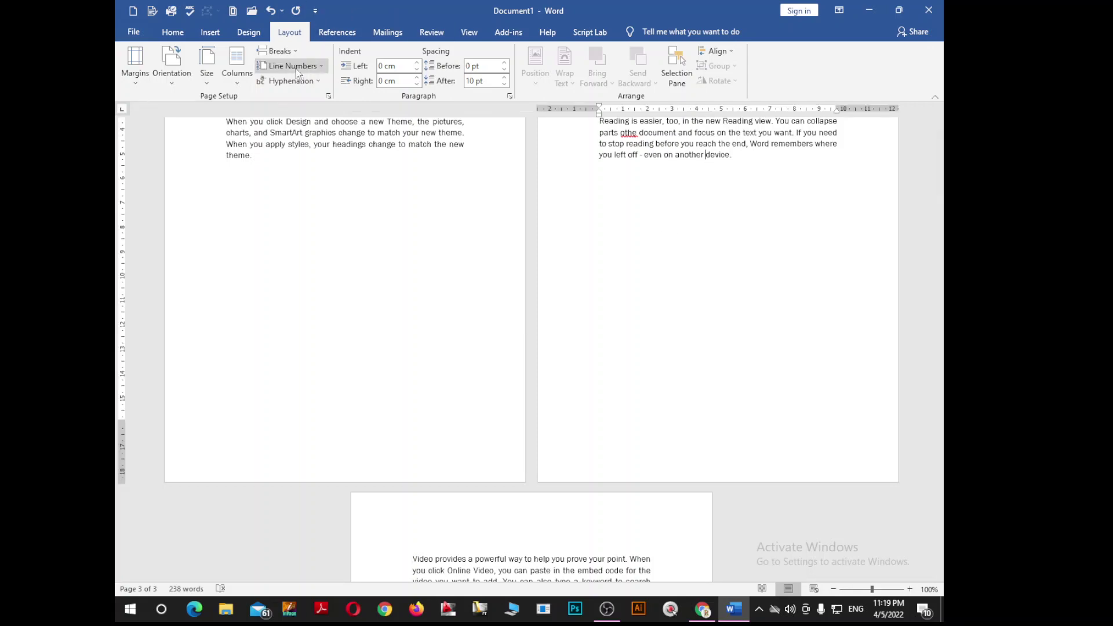
pyautogui.click(277, 51)
pyautogui.click(290, 87)
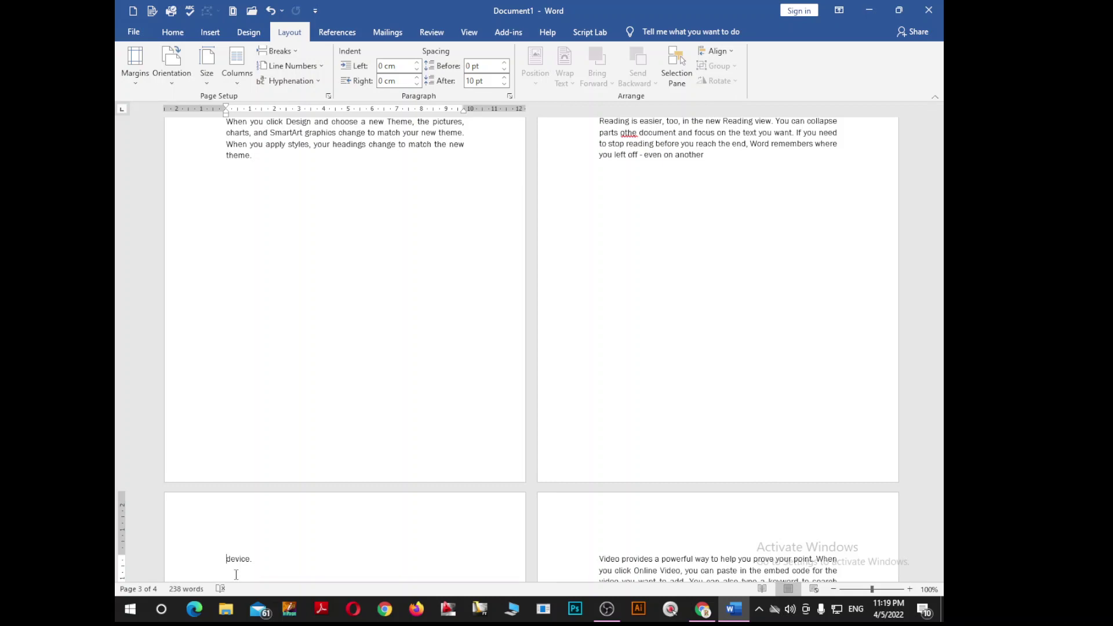
pyautogui.click(608, 609)
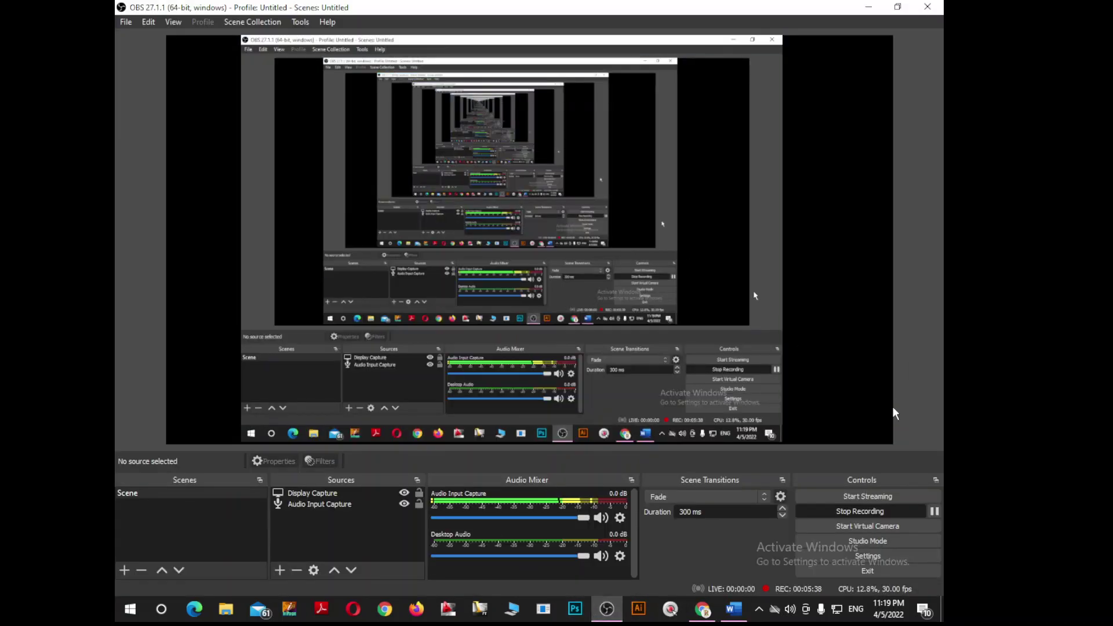